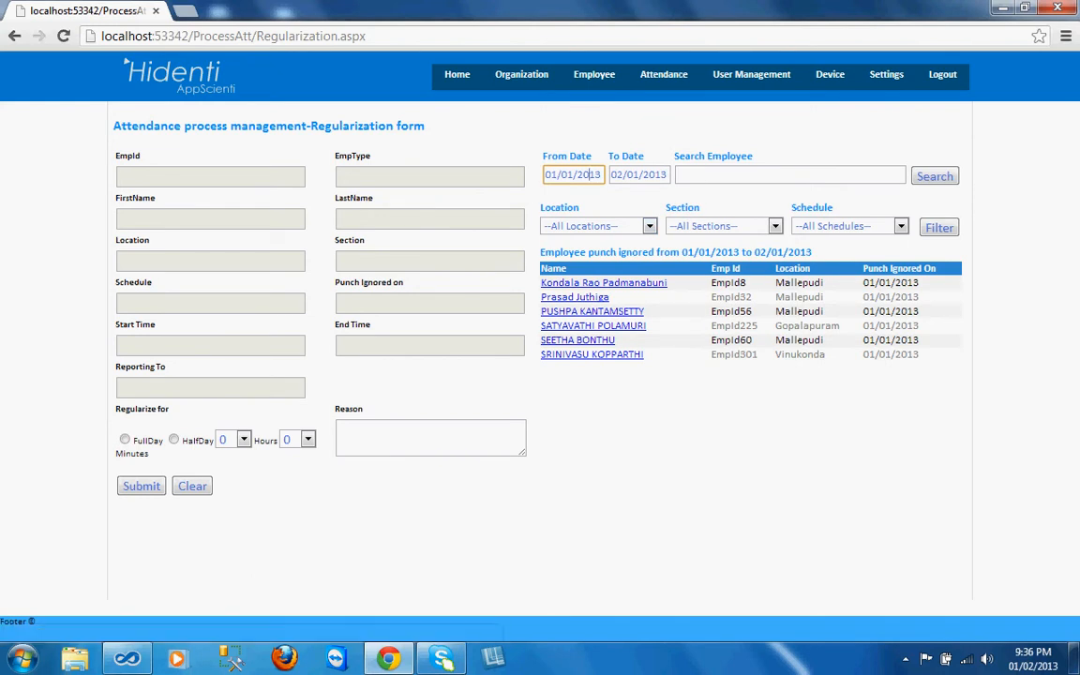
left_click(572, 174)
left_click(638, 174)
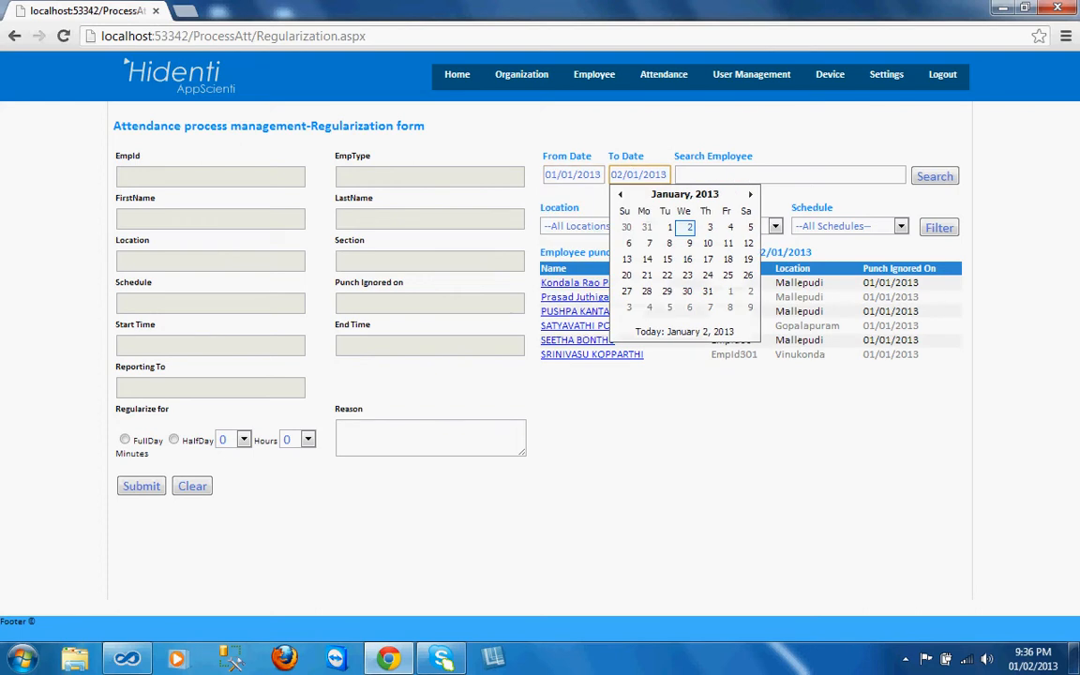
left_click(713, 431)
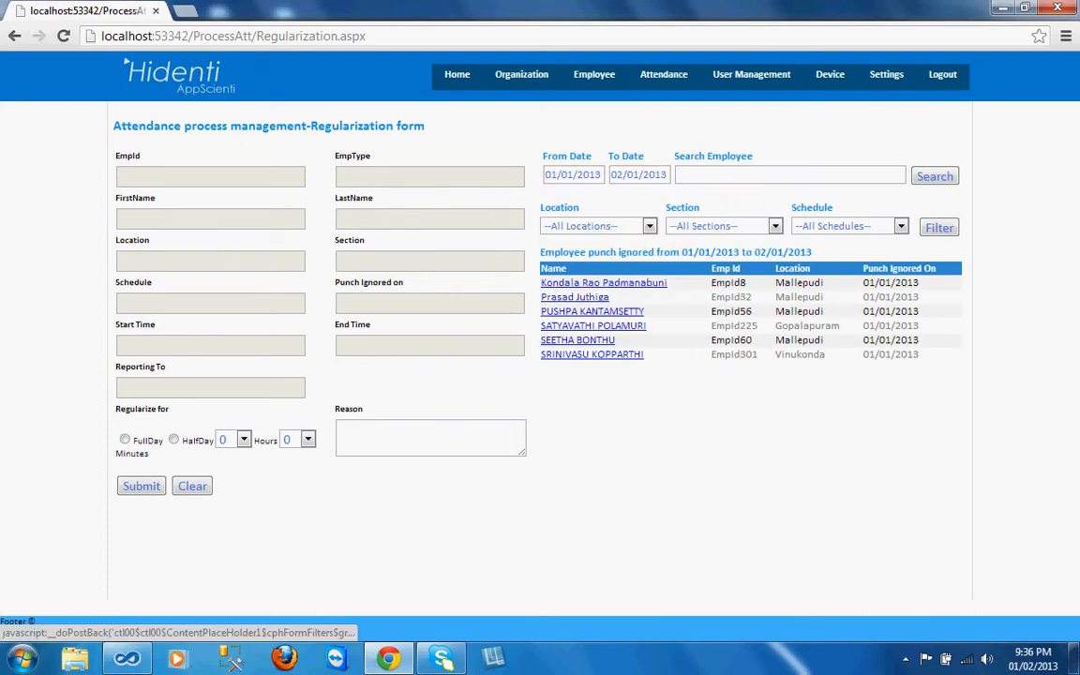
Open the first listed employee's ignored-punch record and examine the punch ignored history and the log details for 01/01/2013
left_click(604, 282)
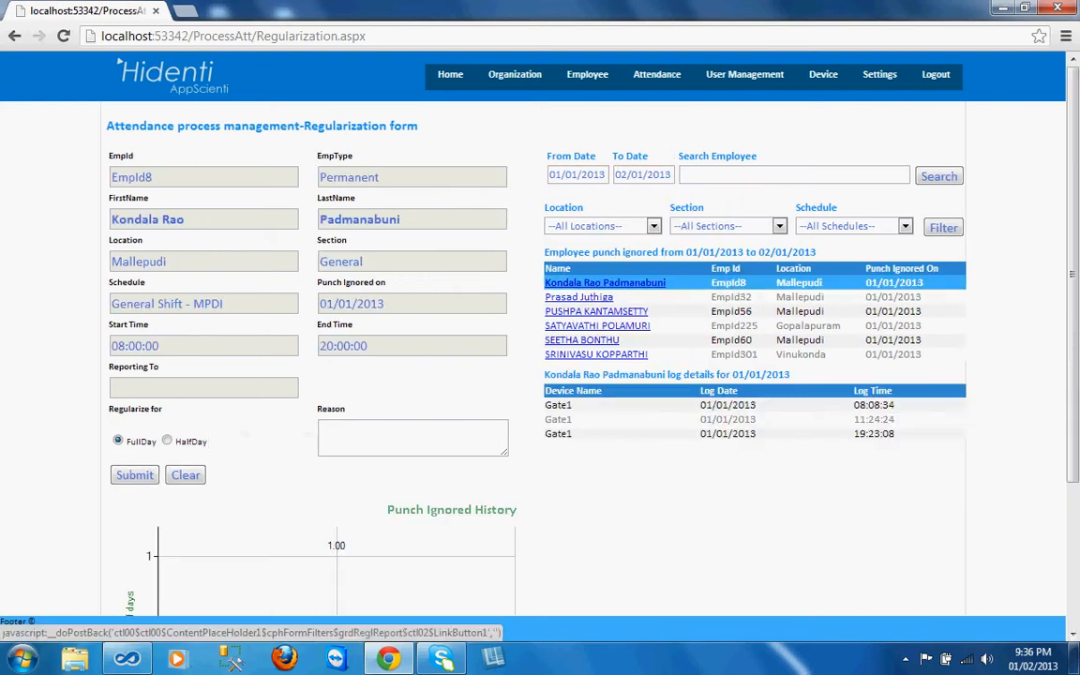
scroll(604, 282, "down", 1)
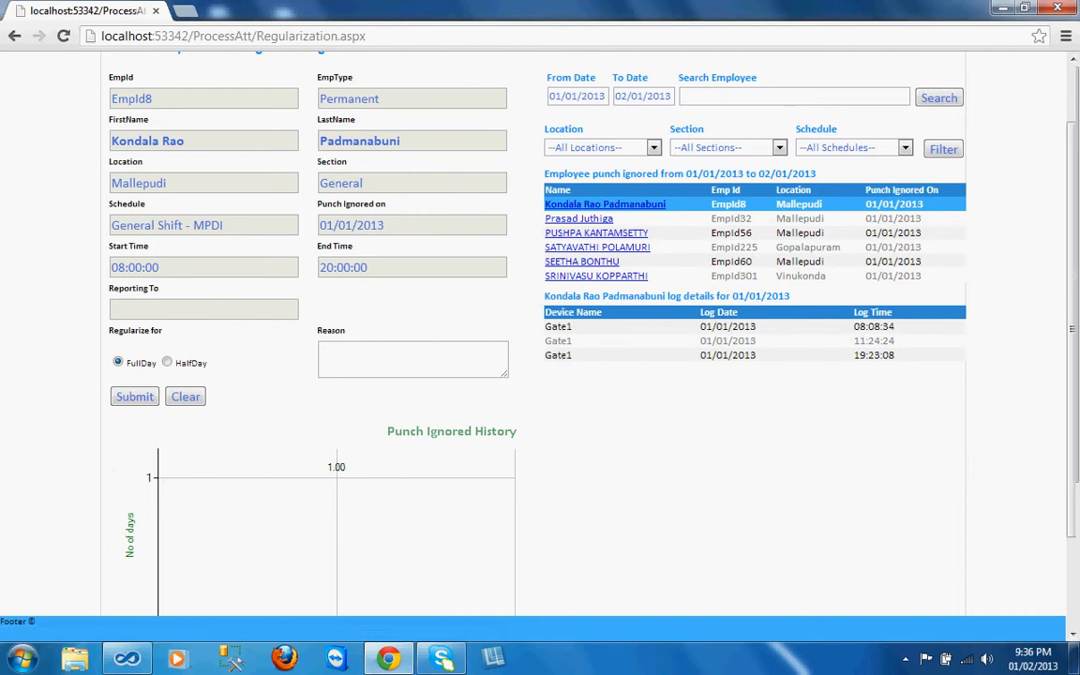
scroll(604, 282, "up", 1)
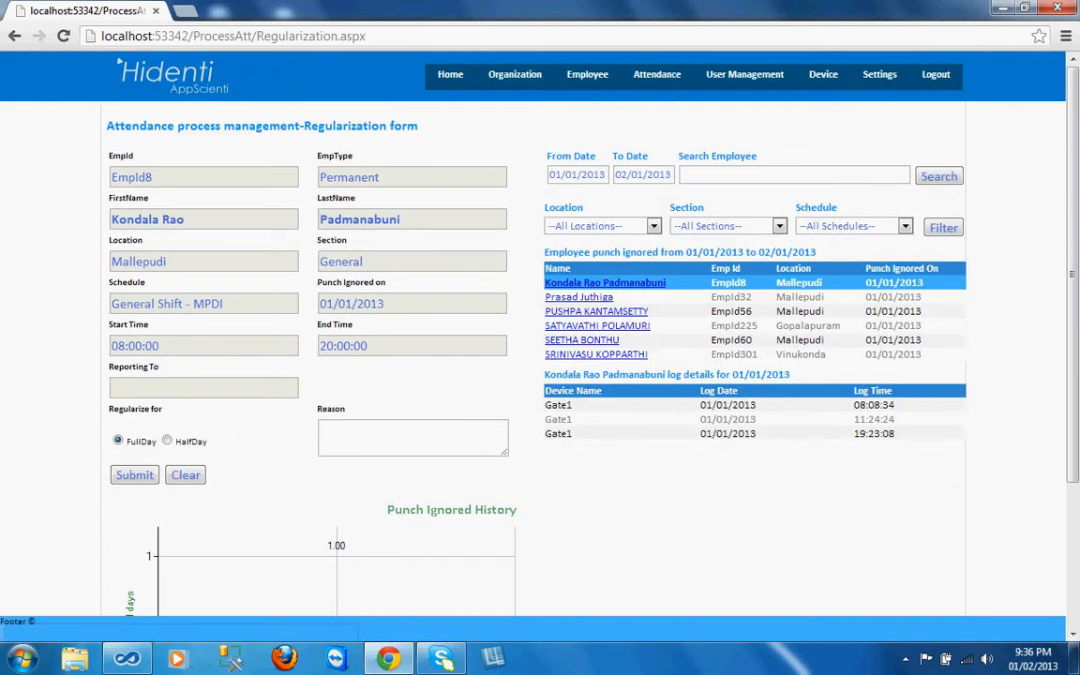
scroll(603, 282, "down", 2)
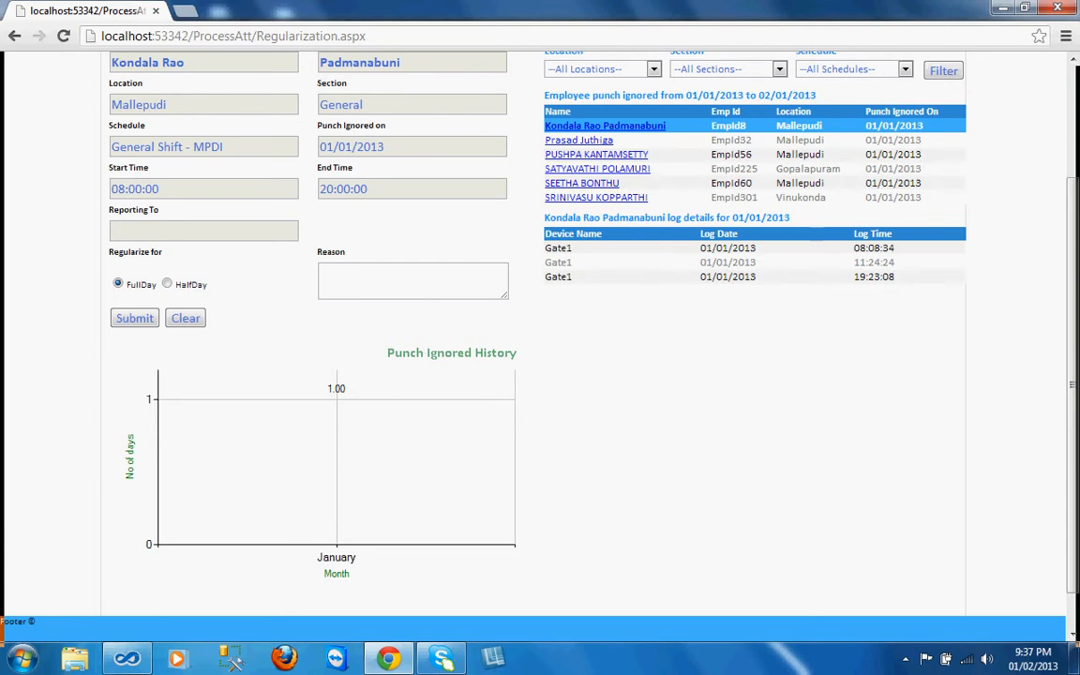
scroll(604, 283, "up", 1)
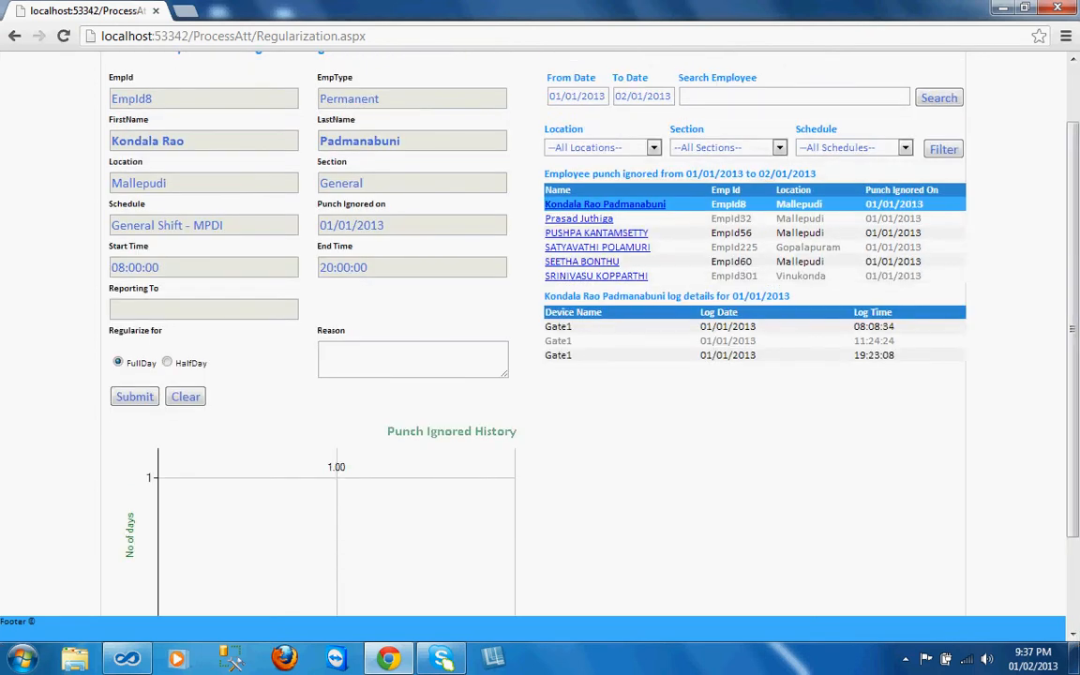
double_click(744, 327)
double_click(745, 342)
double_click(744, 355)
scroll(540, 338, "up", 2)
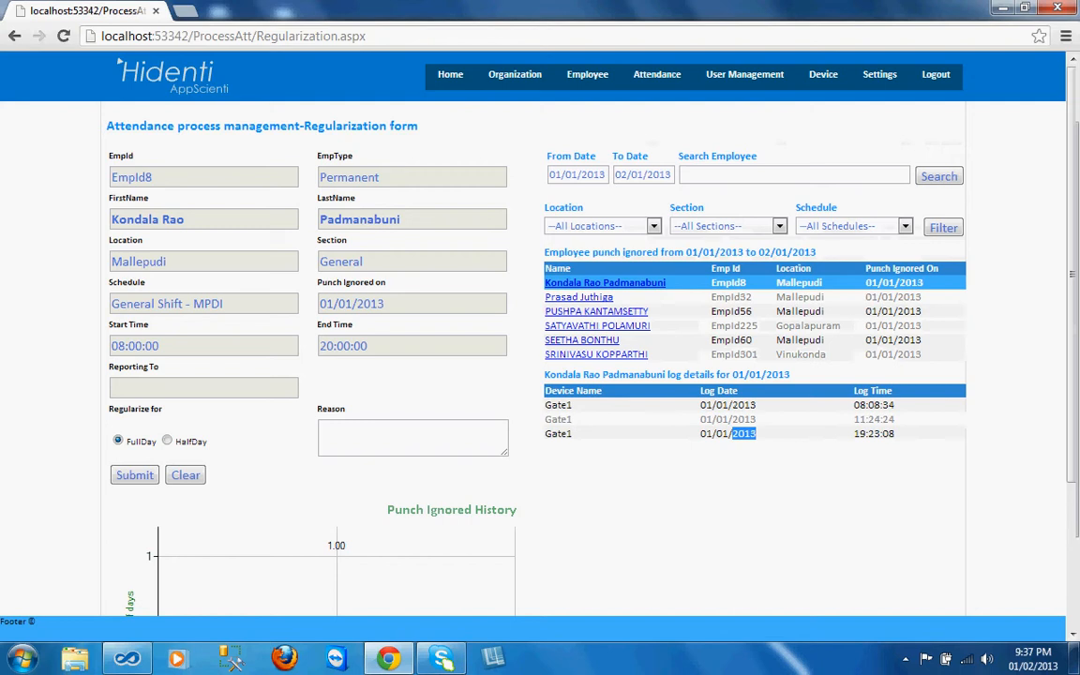
Try to submit the employee's FullDay regularization with the reason left empty
left_click(412, 438)
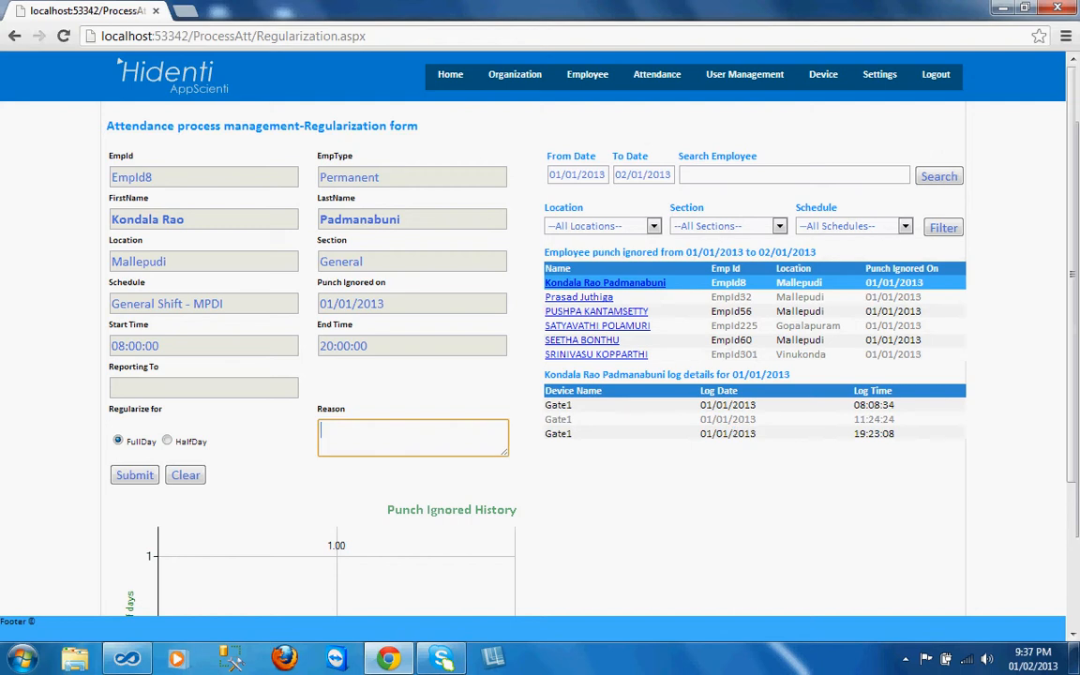
scroll(540, 337, "down", 4)
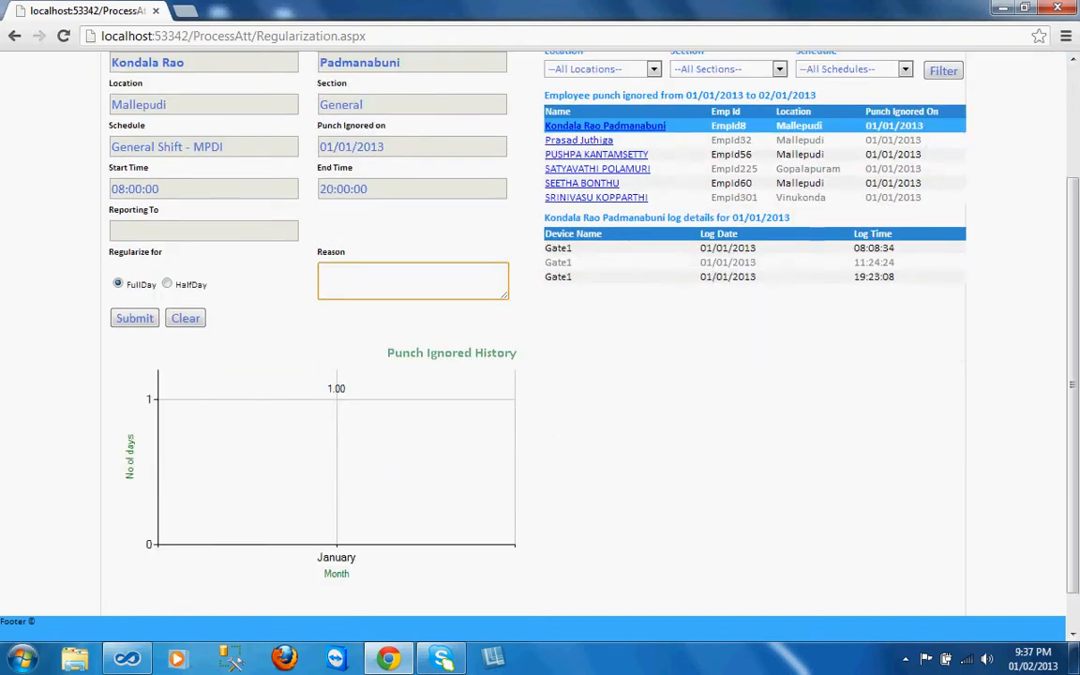
left_click(134, 318)
scroll(540, 337, "down", 3)
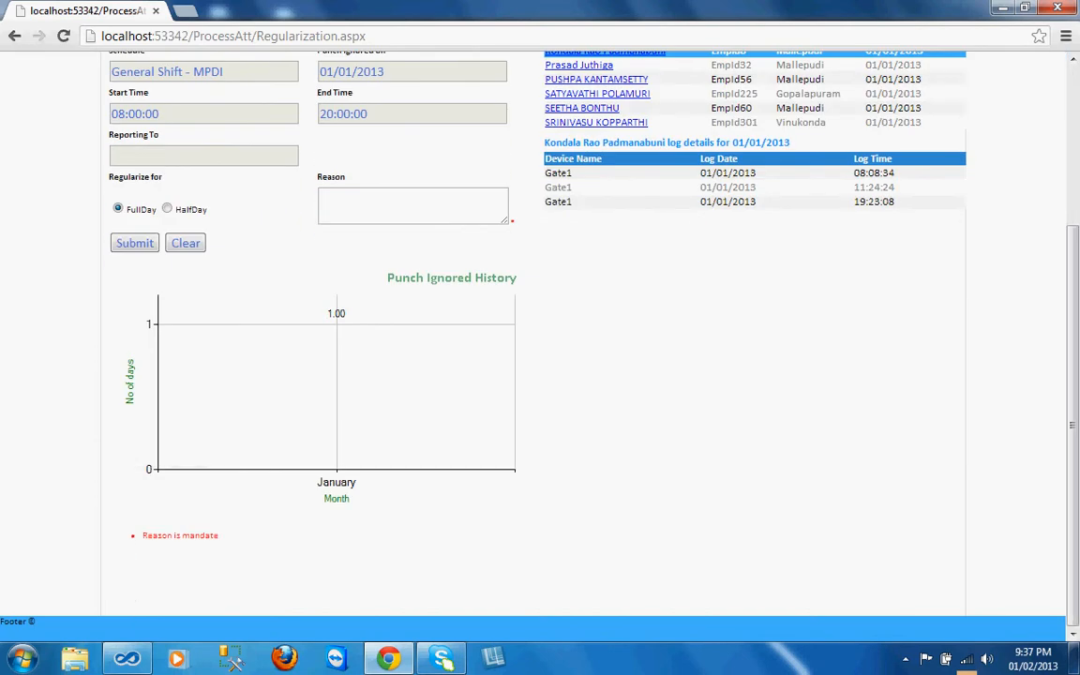
left_click_drag(143, 535, 219, 536)
scroll(540, 338, "up", 3)
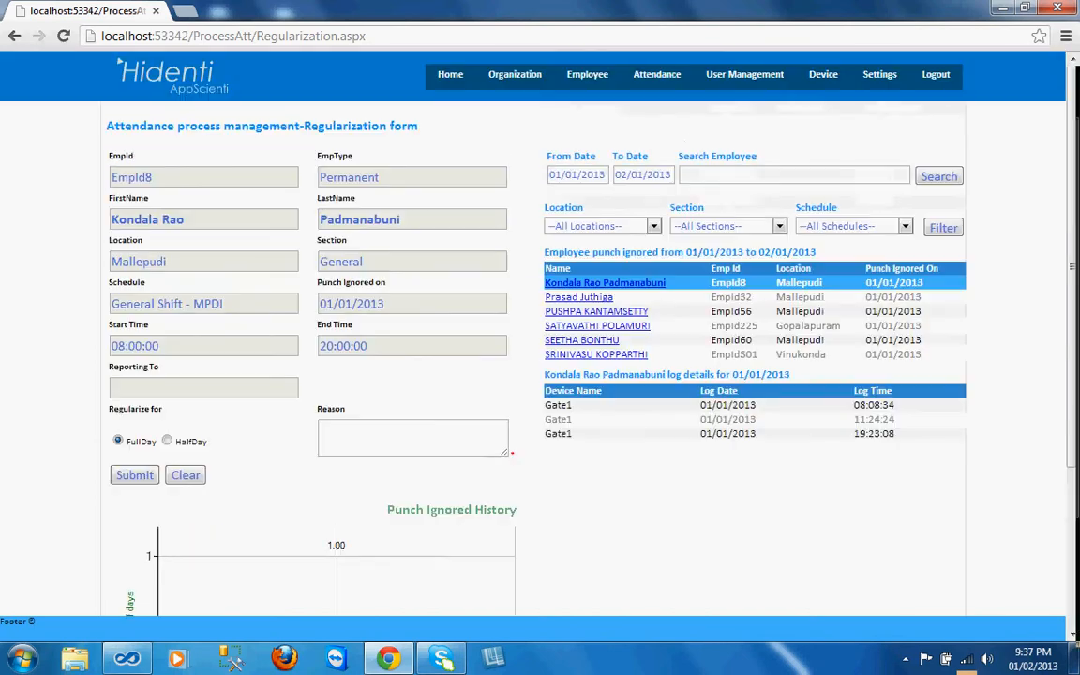
Enter "No punched" as the reason and submit the employee's FullDay regularization
left_click(412, 438)
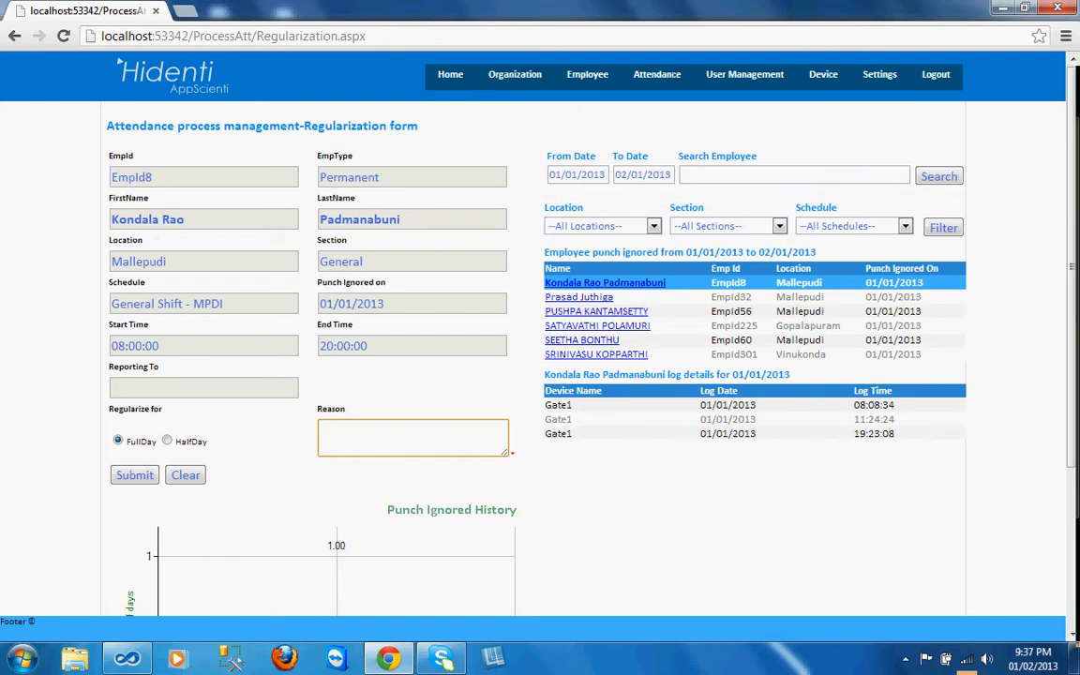
type("No punched")
scroll(540, 356, "down", 1)
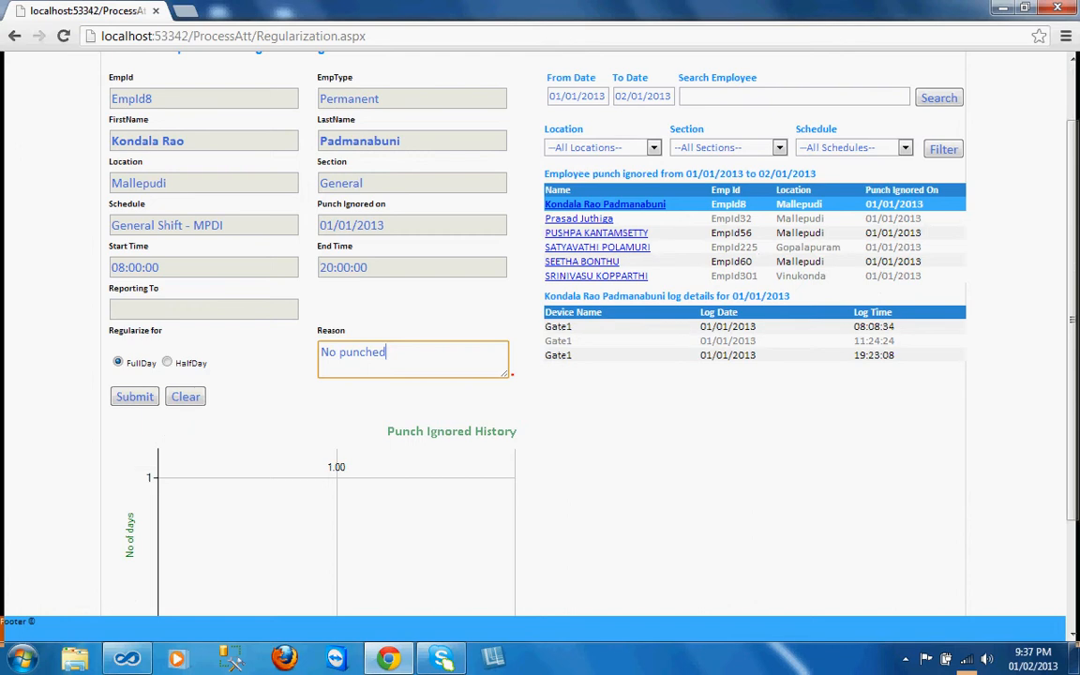
key("Tab")
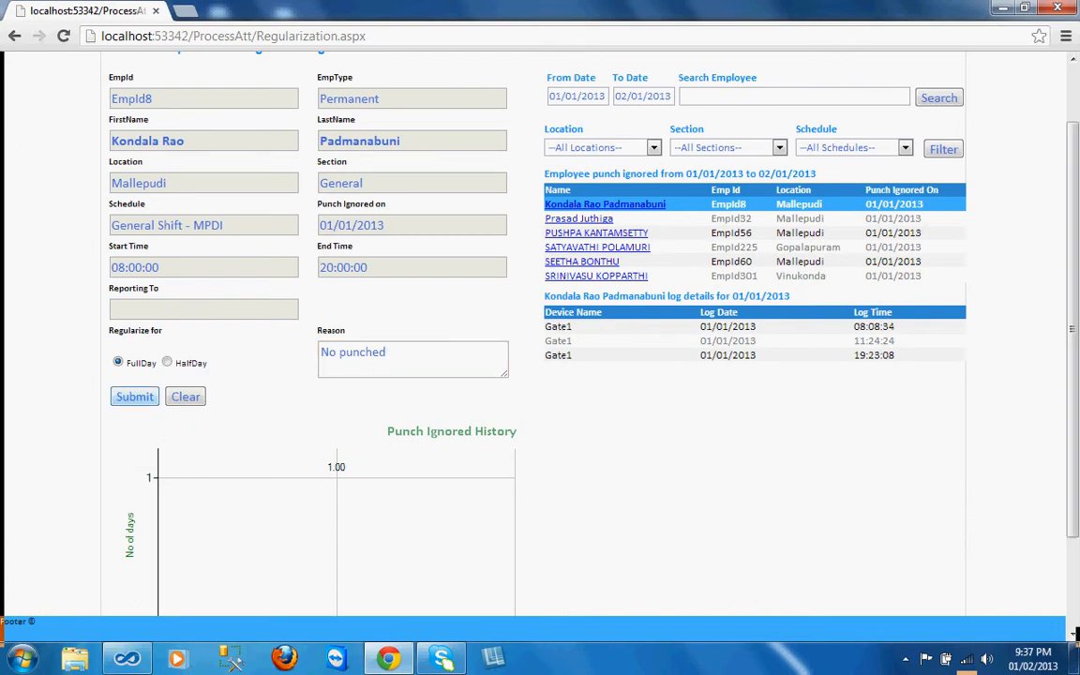
key("Return")
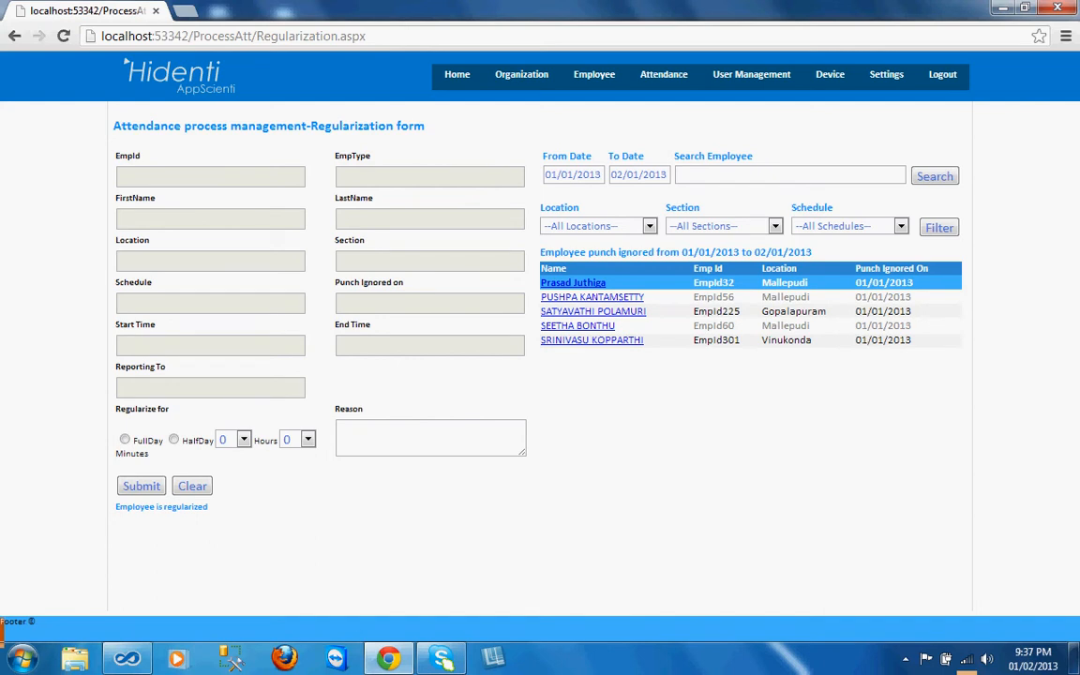
left_click_drag(209, 507, 119, 507)
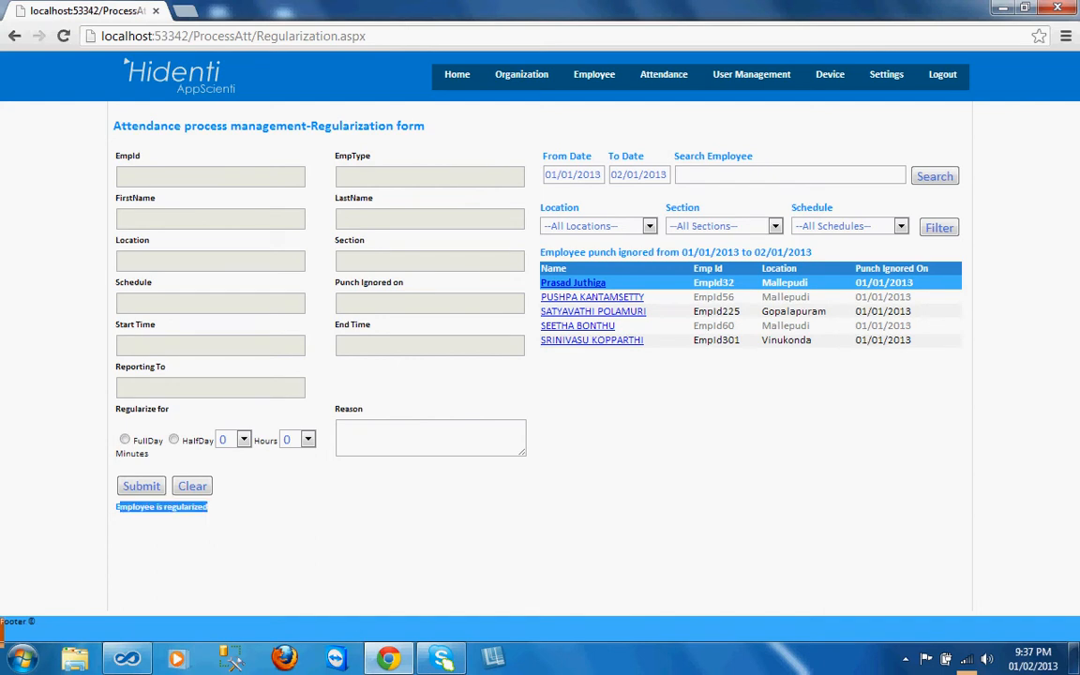
left_click(157, 532)
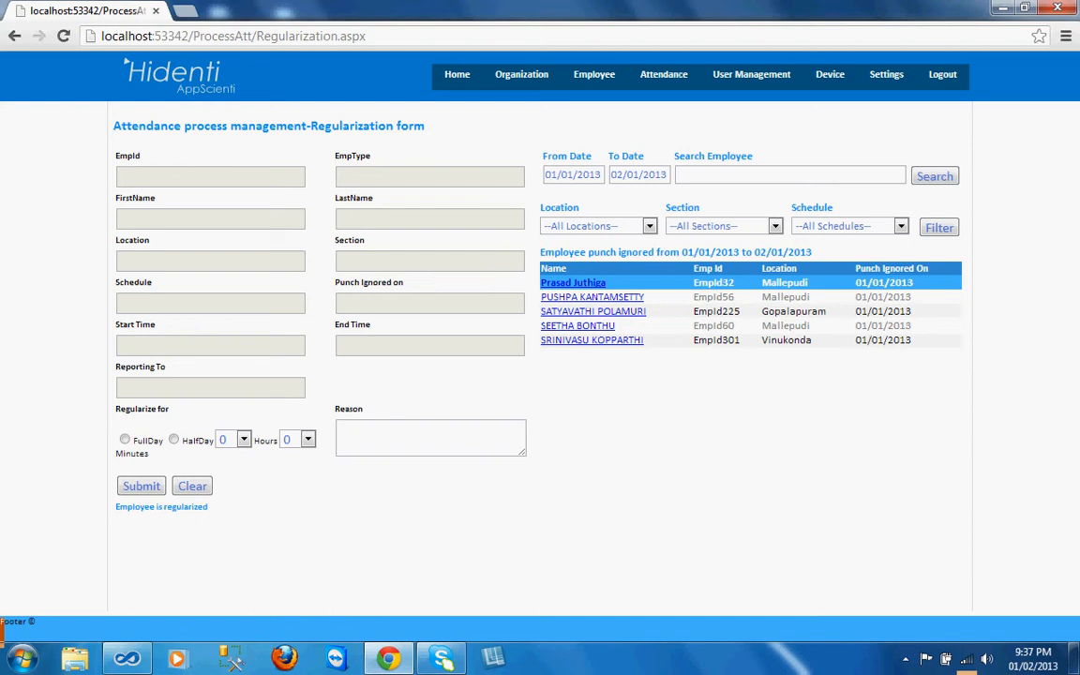
Search for the fourth listed employee by name and open that employee's ignored-punch record
left_click(789, 175)
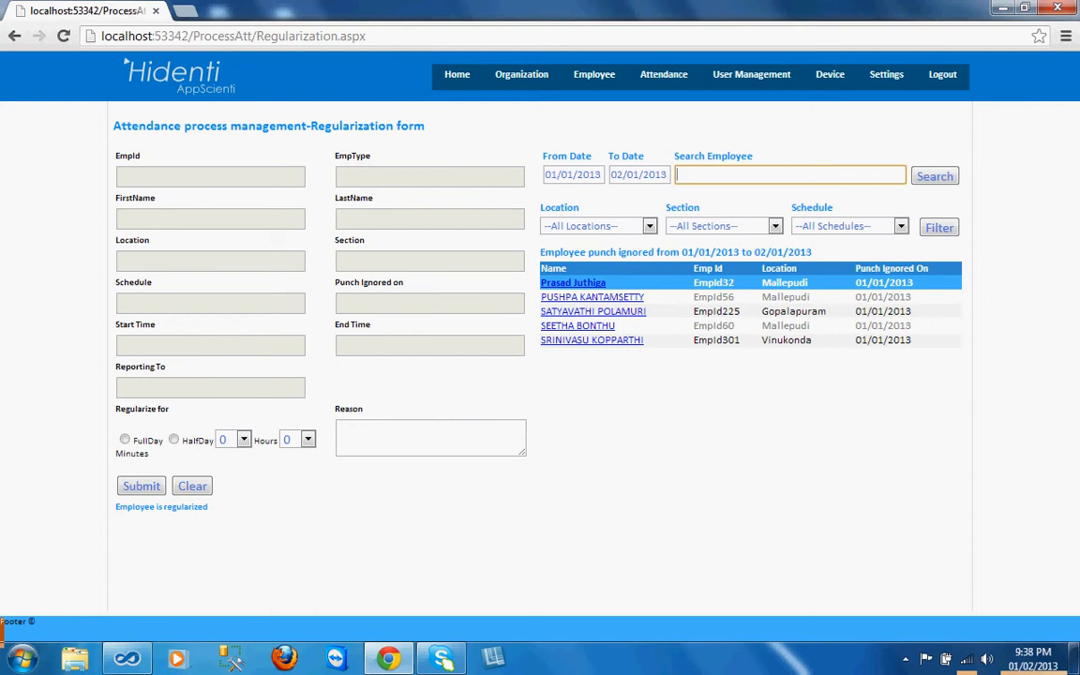
type("Seeth")
key("Return")
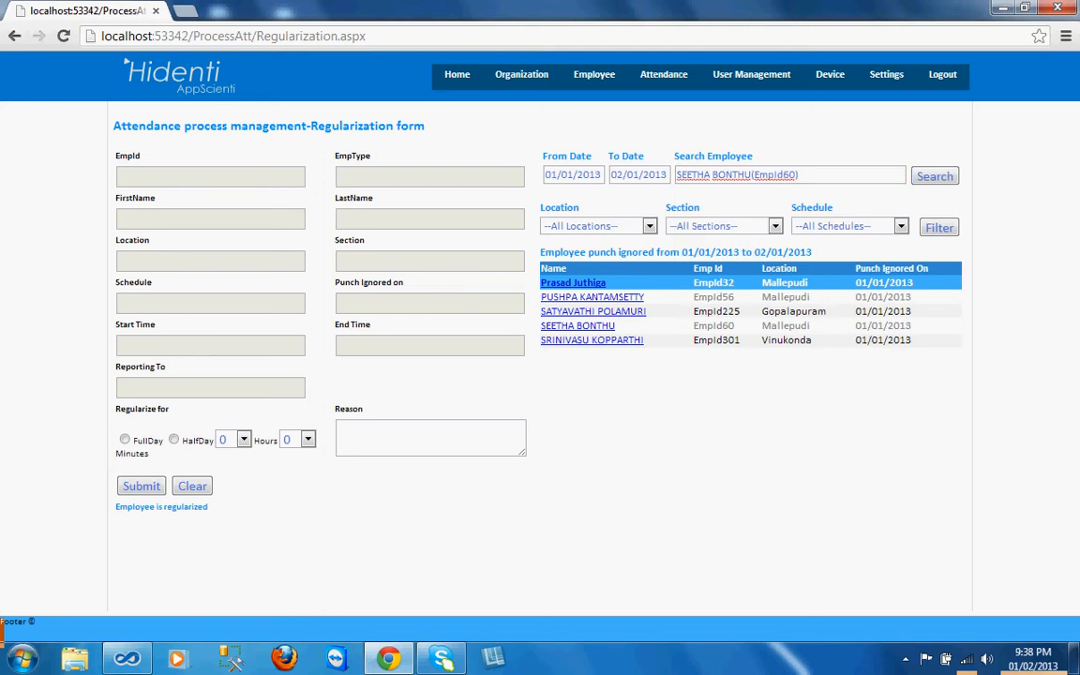
left_click(934, 177)
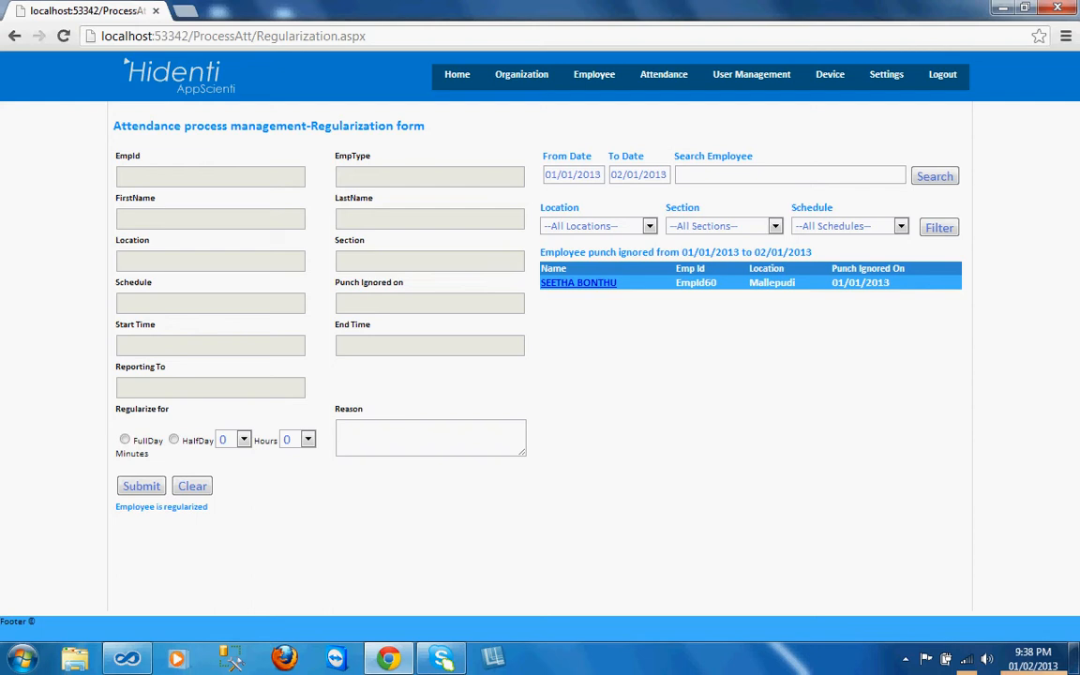
left_click(578, 282)
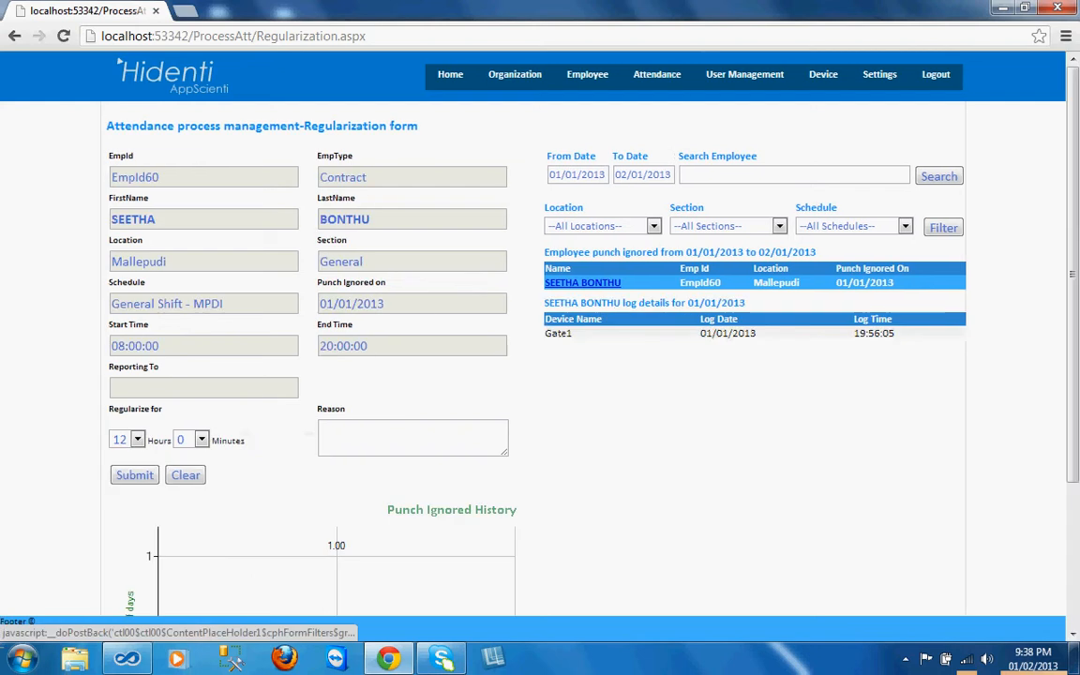
scroll(579, 282, "down", 2)
scroll(540, 337, "up", 2)
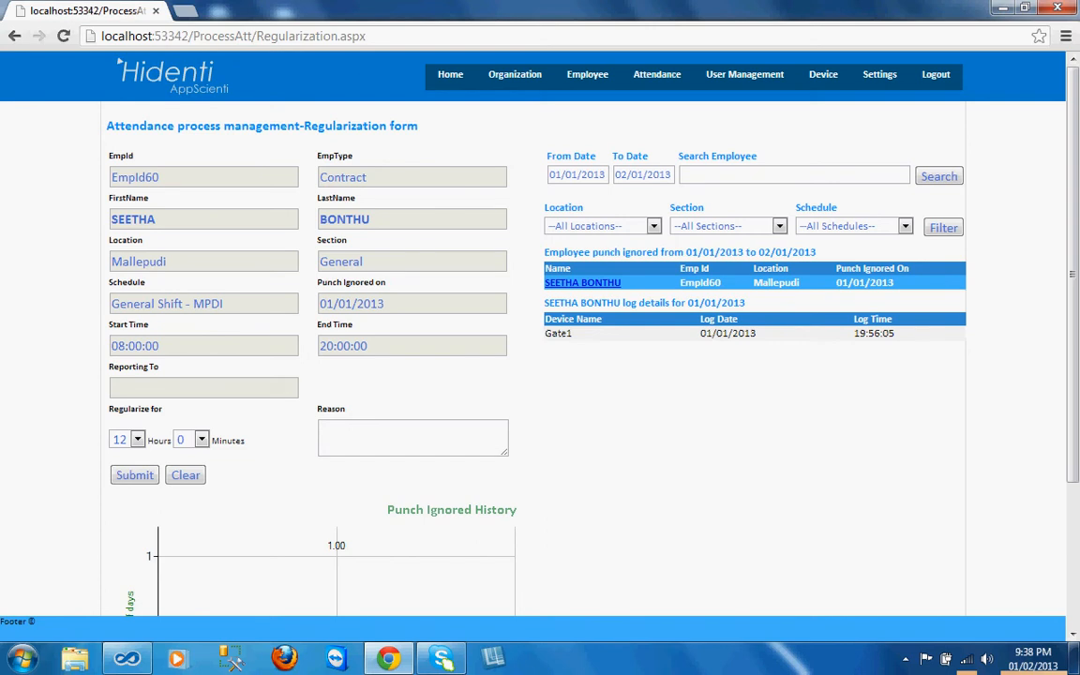
Set the time to regularize for this employee to 9 hours
scroll(540, 338, "down", 2)
left_click(138, 282)
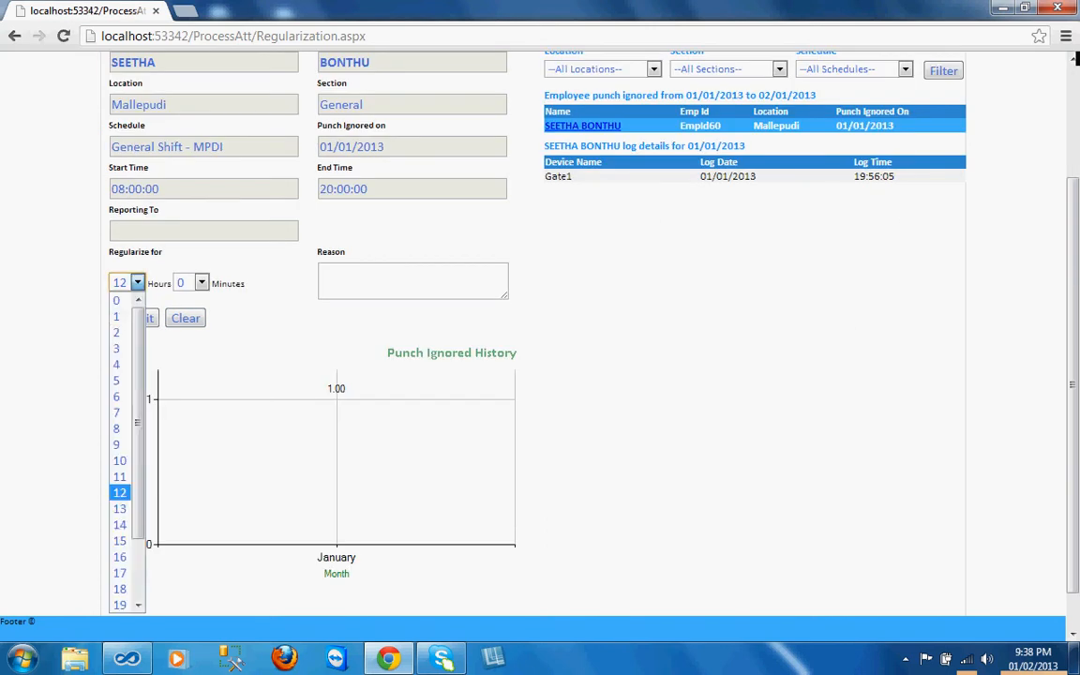
scroll(117, 350, "down", 2)
scroll(117, 349, "up", 2)
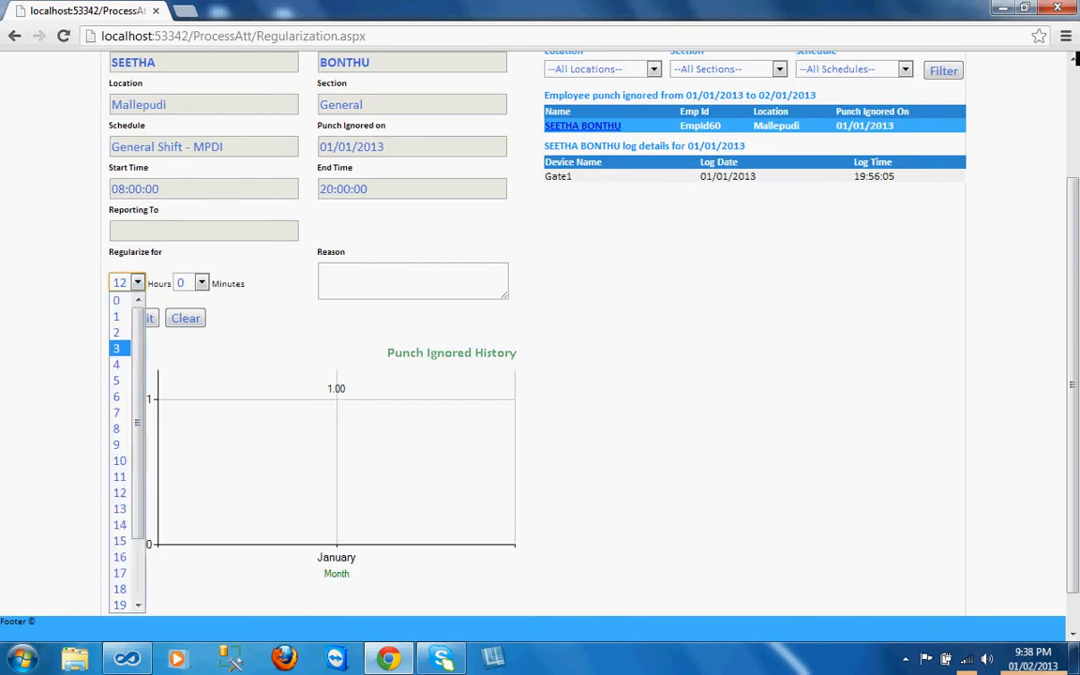
scroll(119, 413, "down", 2)
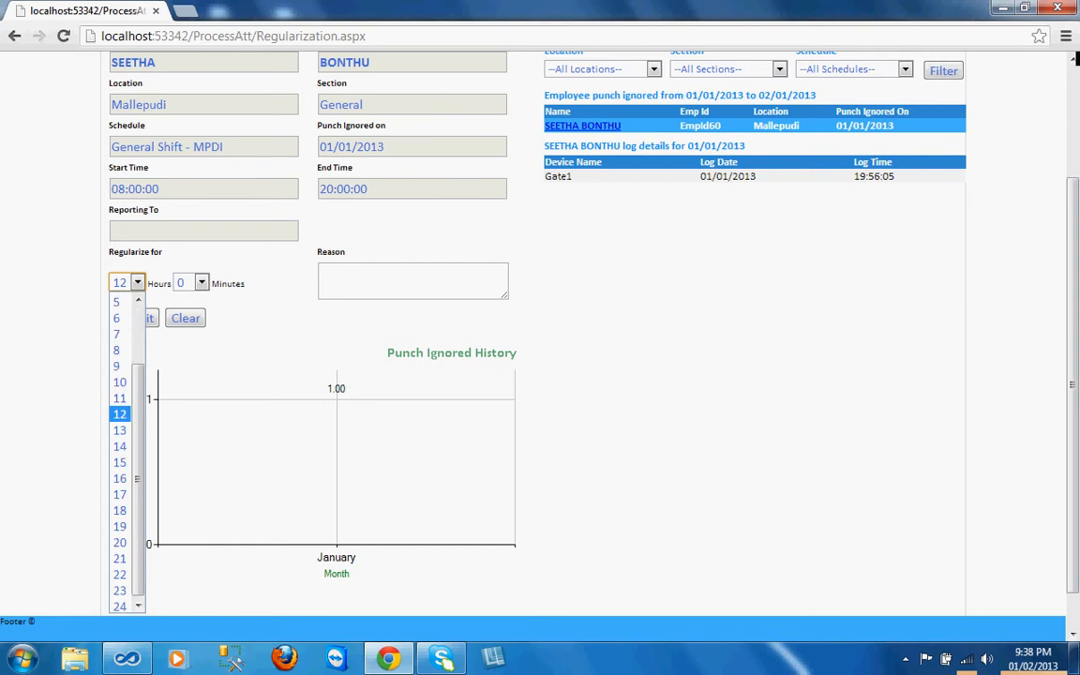
left_click(119, 414)
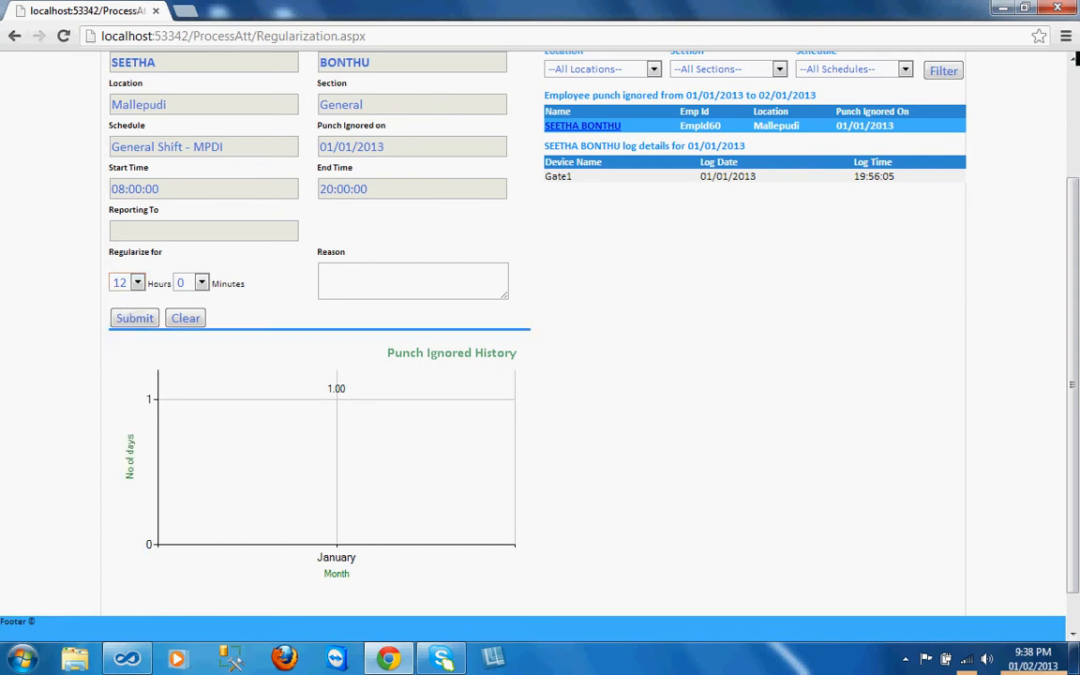
left_click(138, 282)
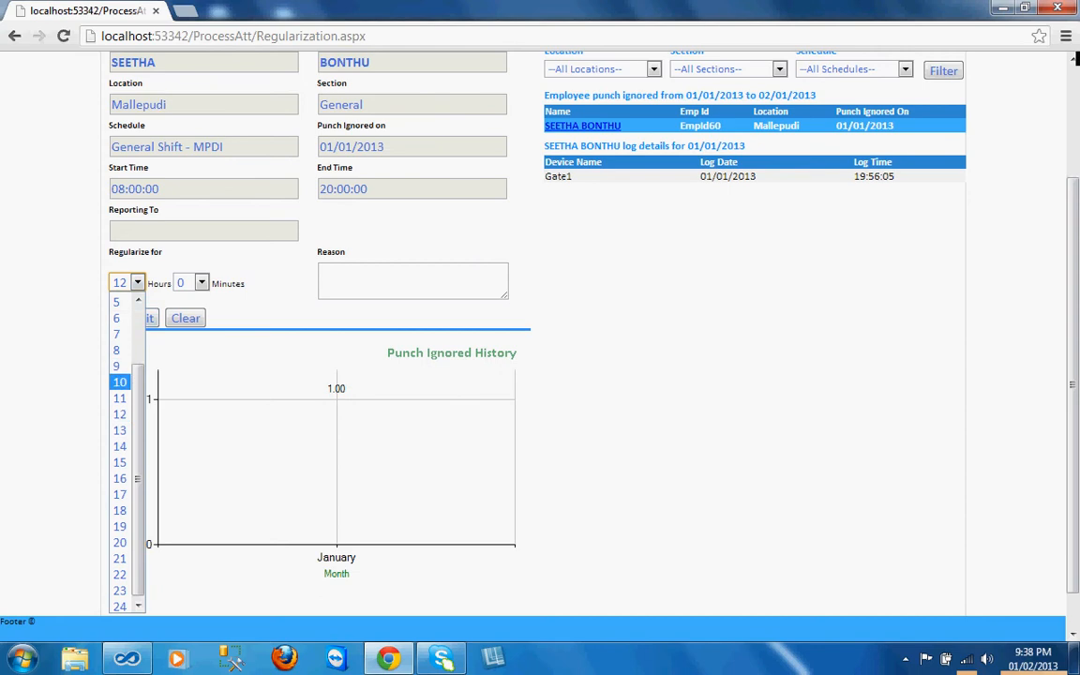
left_click(119, 365)
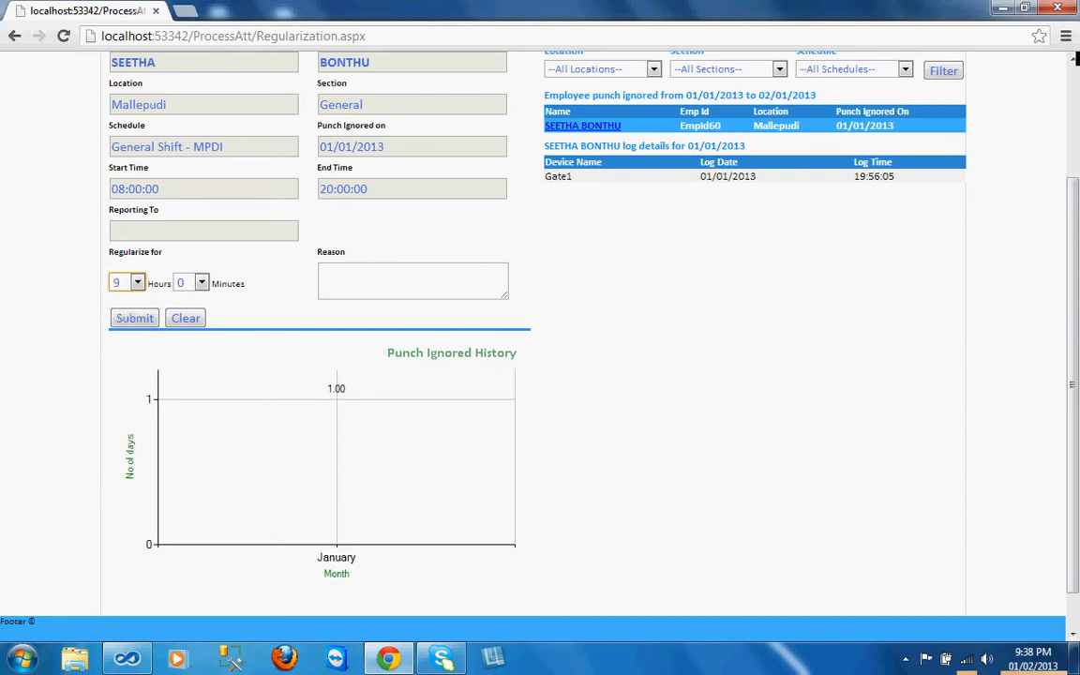
Enter "Fever" as the reason and submit the hourly regularization
left_click(398, 281)
type("Fever")
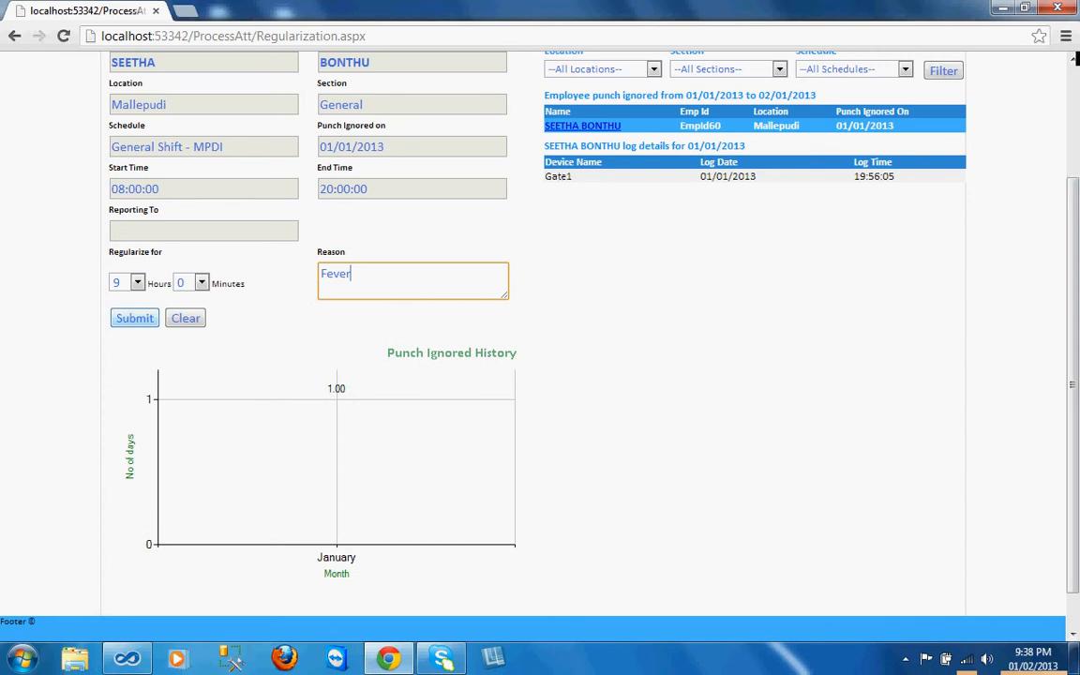
left_click(134, 318)
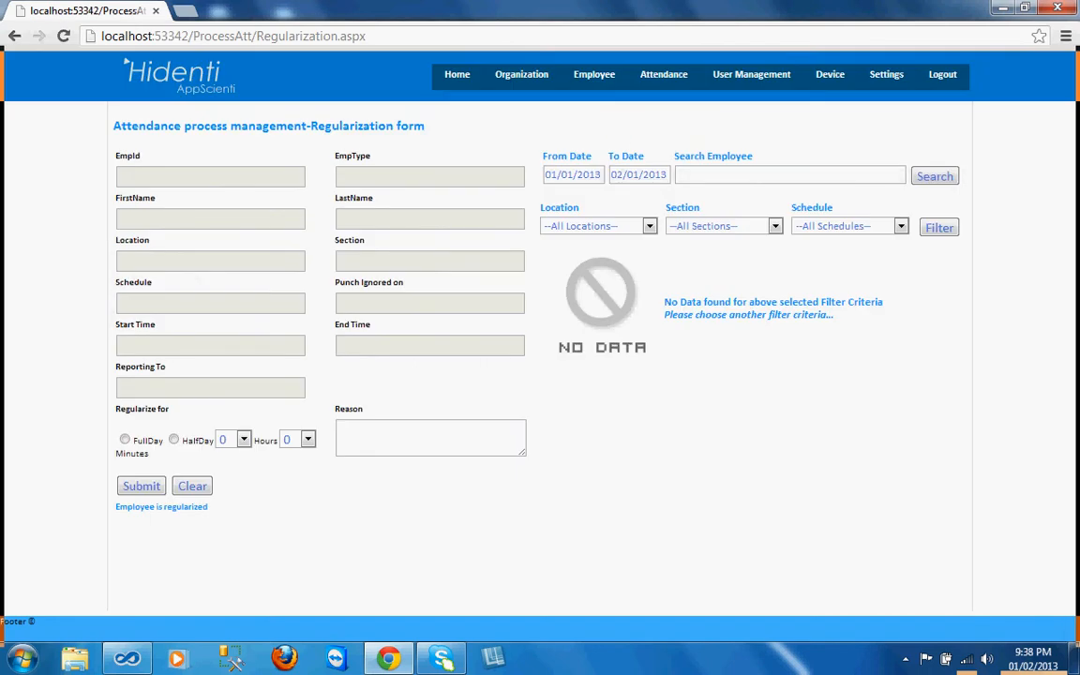
left_click_drag(115, 507, 210, 507)
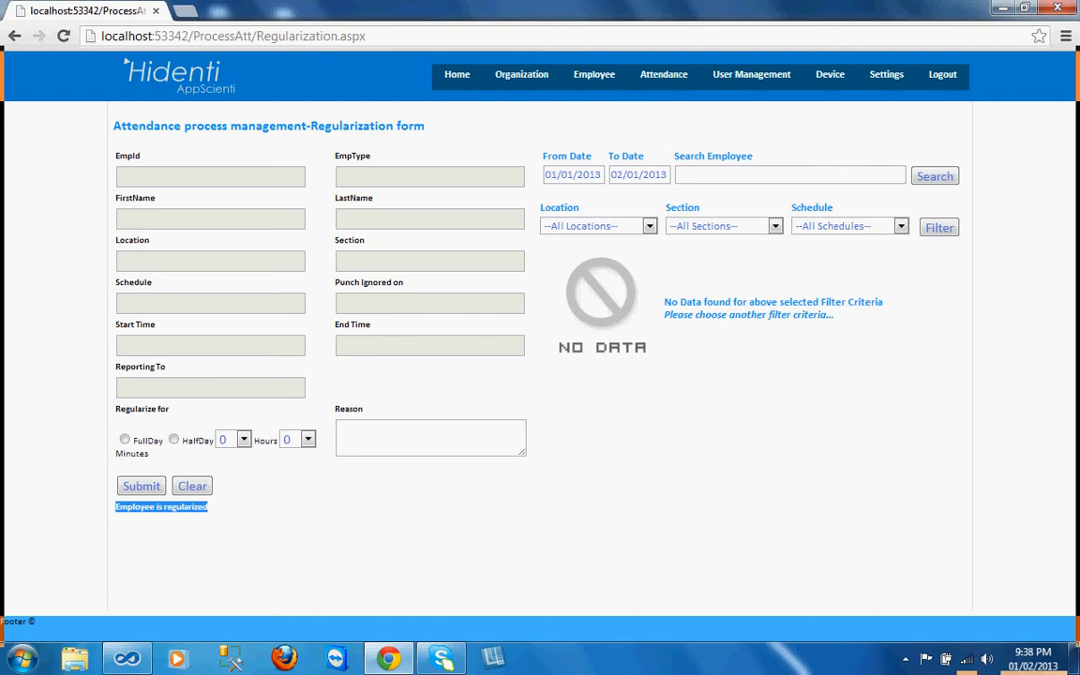
left_click(242, 527)
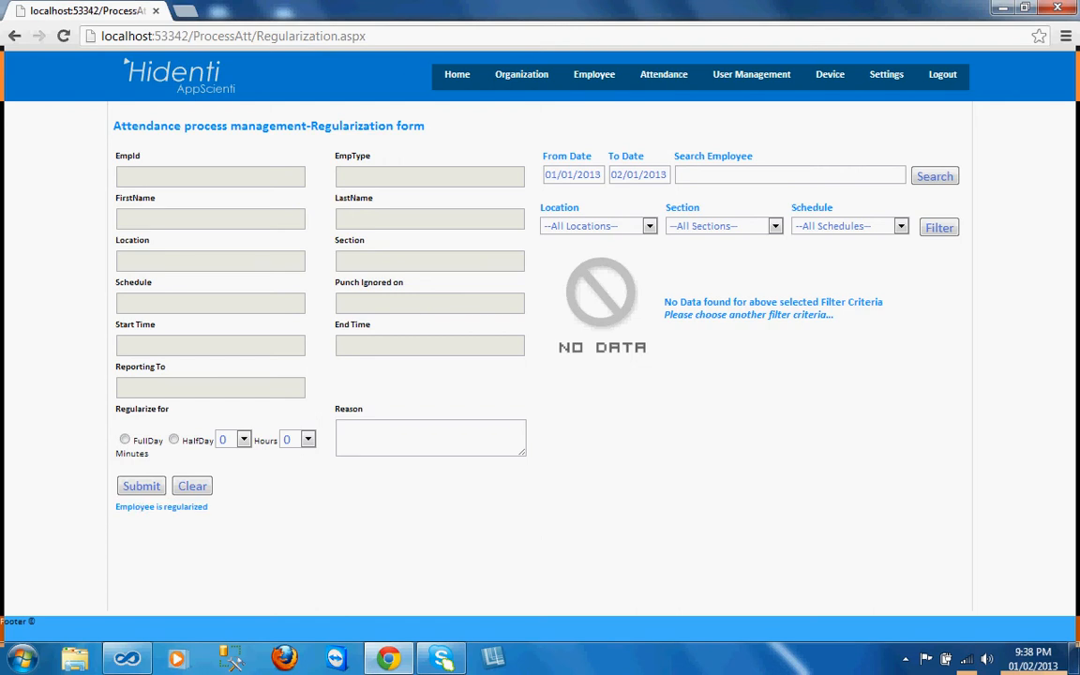
Filter the ignored punches with the To Date set to 01/01/2013 and open the second listed employee's record
left_click(622, 175)
left_click(669, 227)
left_click(938, 228)
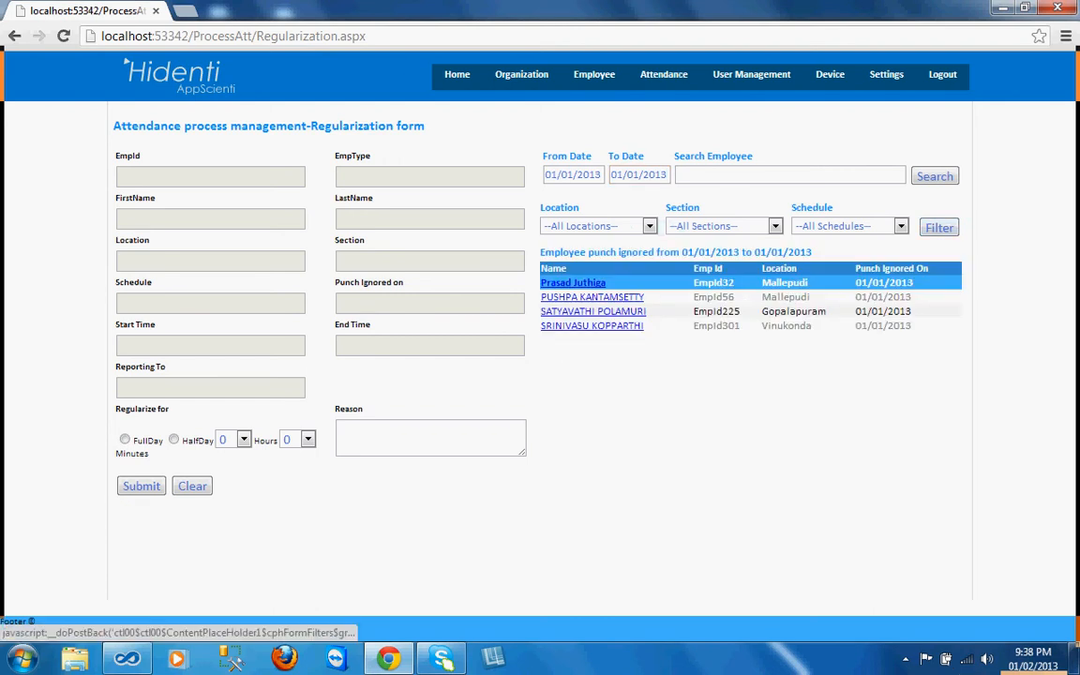
left_click(592, 297)
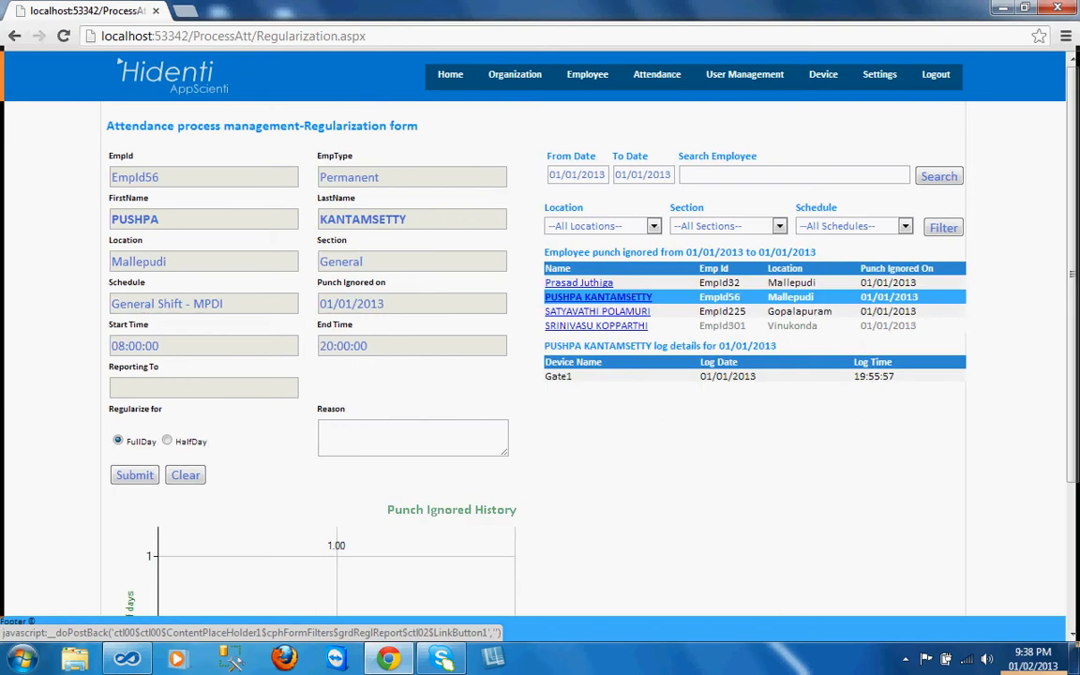
Open the first listed employee's ignored-punch record and examine its details and punch history
left_click(578, 283)
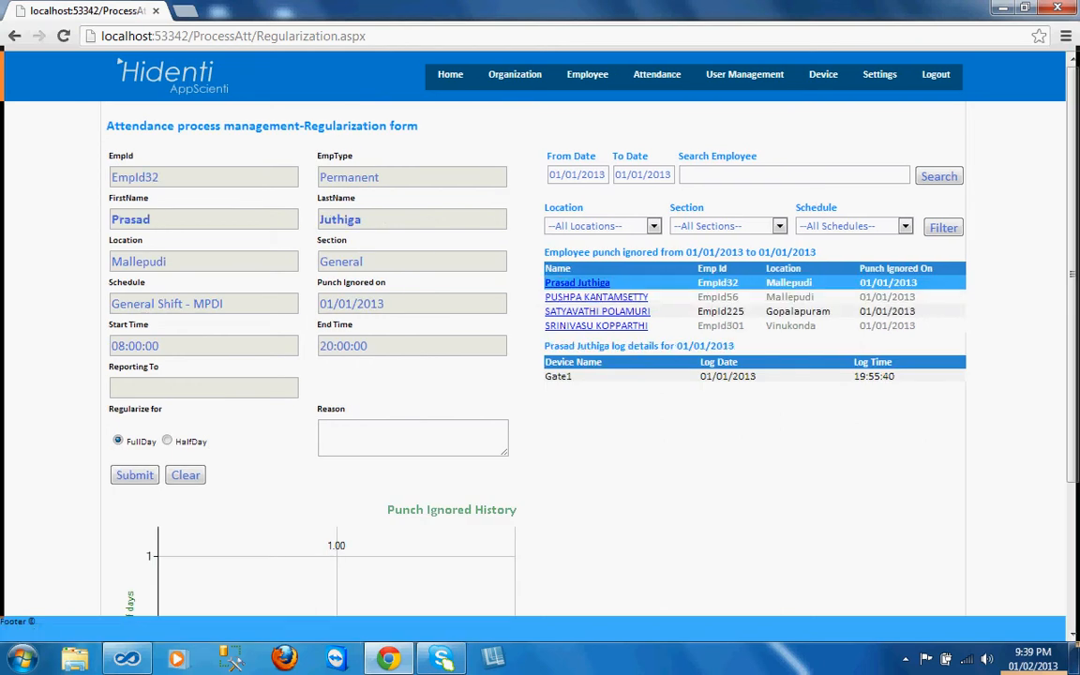
scroll(578, 283, "down", 1)
scroll(579, 204, "down", 1)
scroll(579, 205, "up", 1)
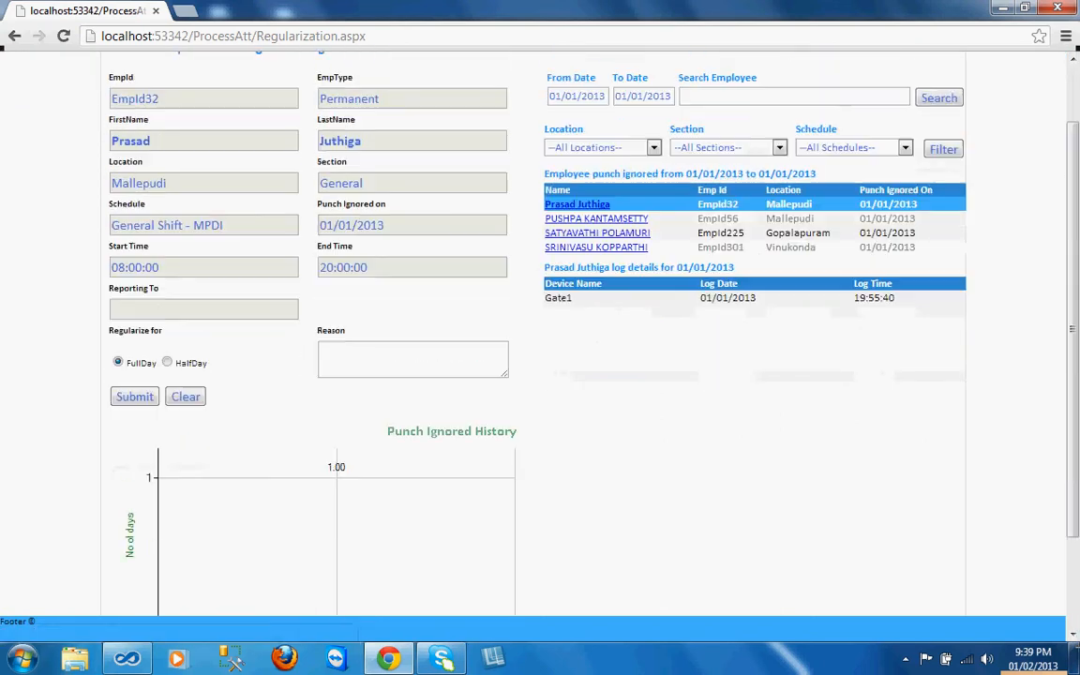
Regularize the second listed employee's ignored punch as HalfDay with the reason "Not punched" and submit it
left_click(596, 218)
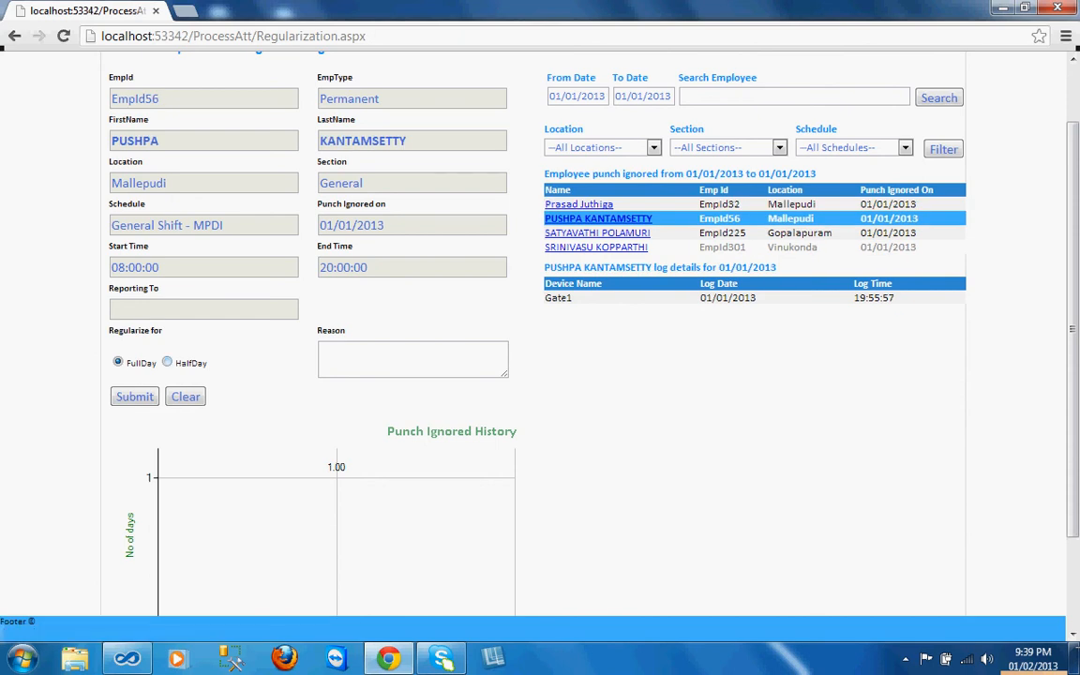
left_click(167, 362)
left_click(412, 359)
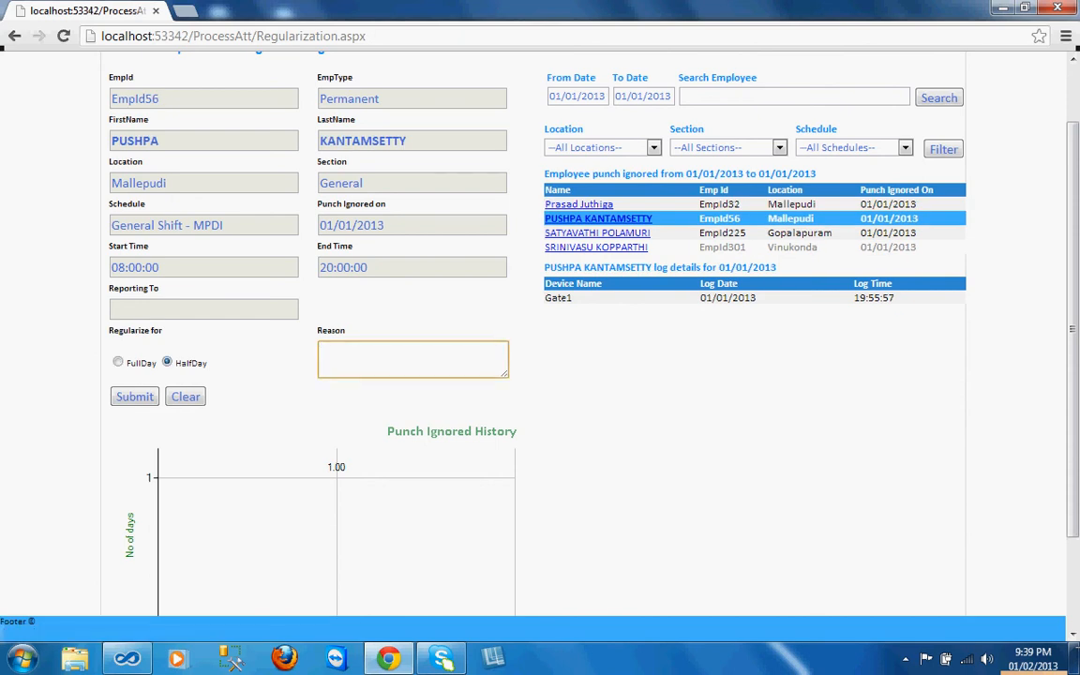
type("Not punched")
left_click(134, 396)
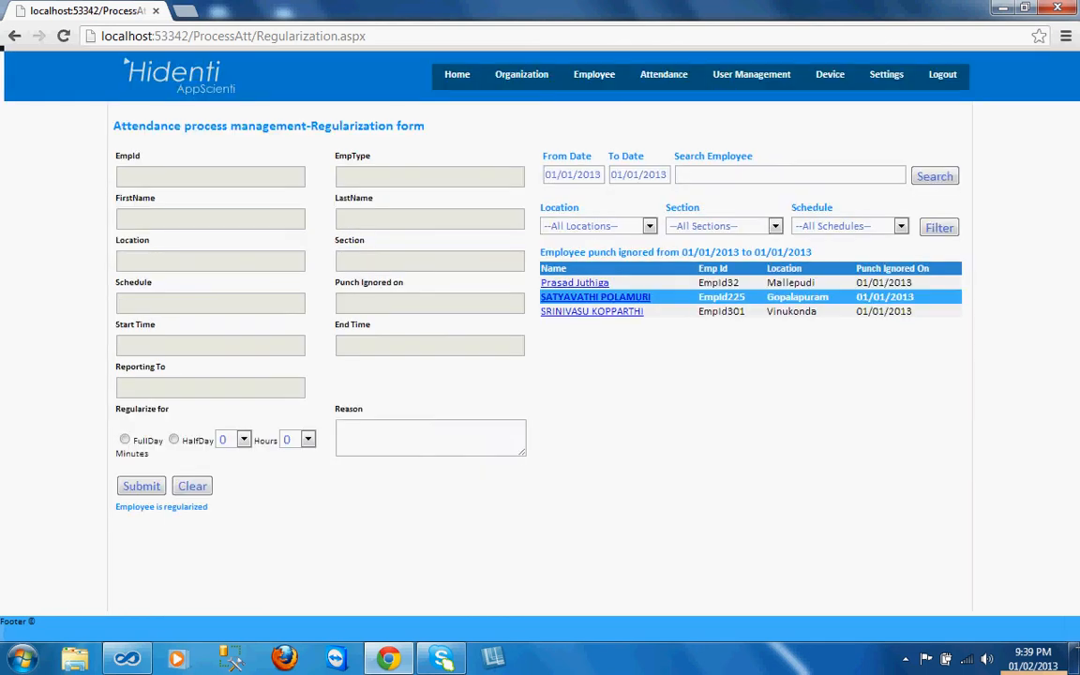
left_click_drag(115, 506, 193, 506)
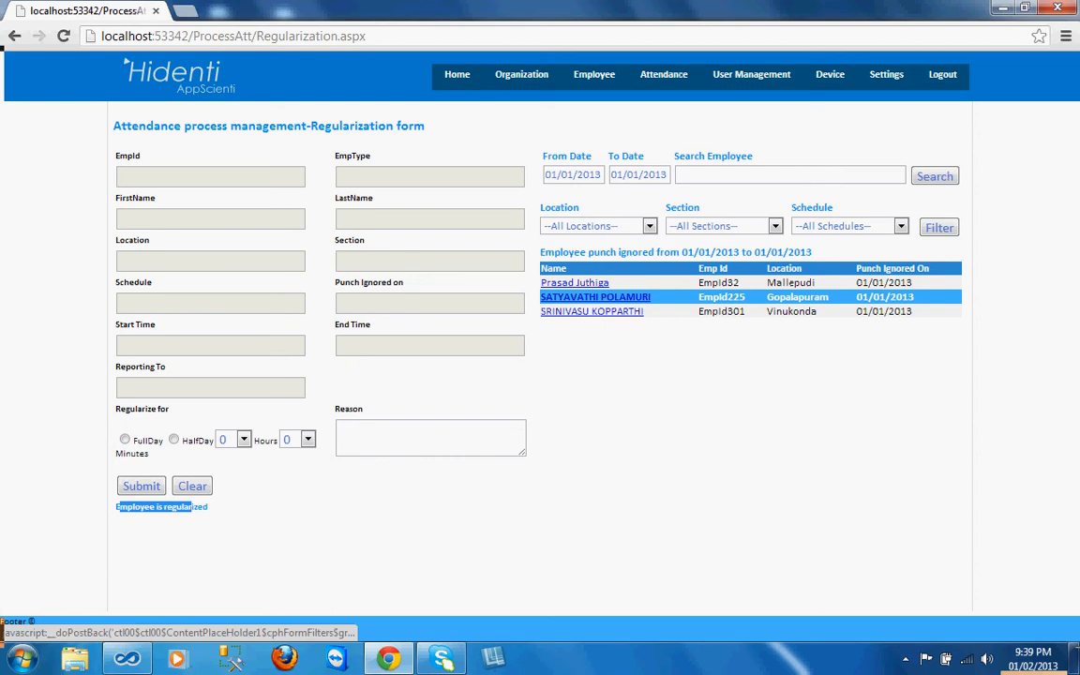
Open the ignored-punch record of the employee located in Vinukonda, then clear the regularization form
left_click(592, 311)
scroll(591, 312, "down", 2)
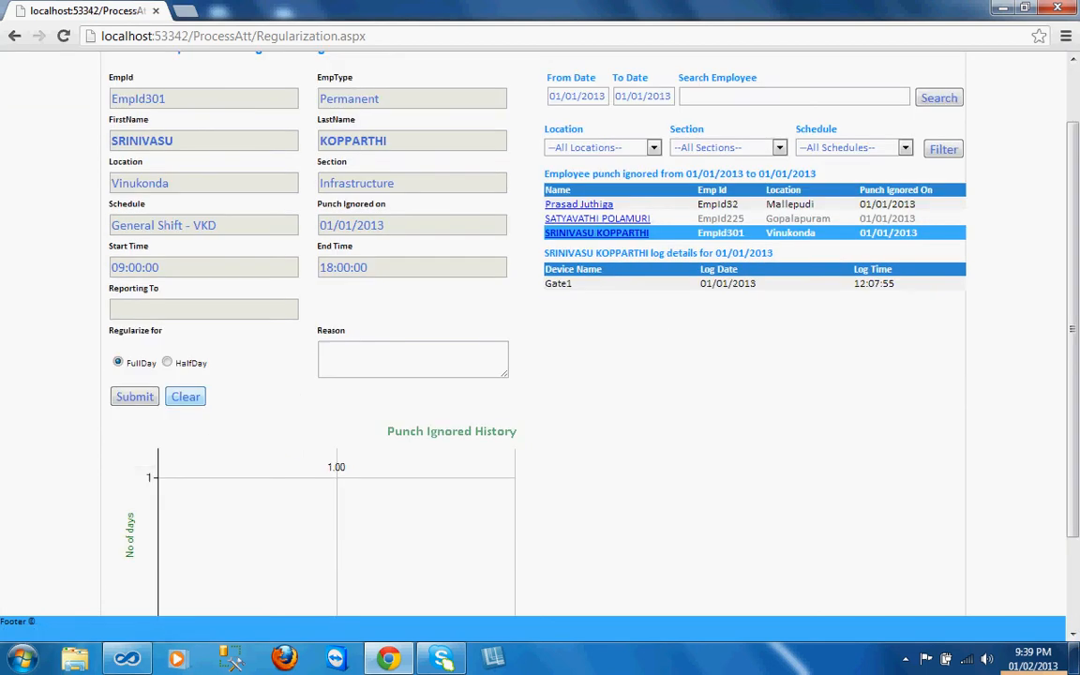
left_click(186, 396)
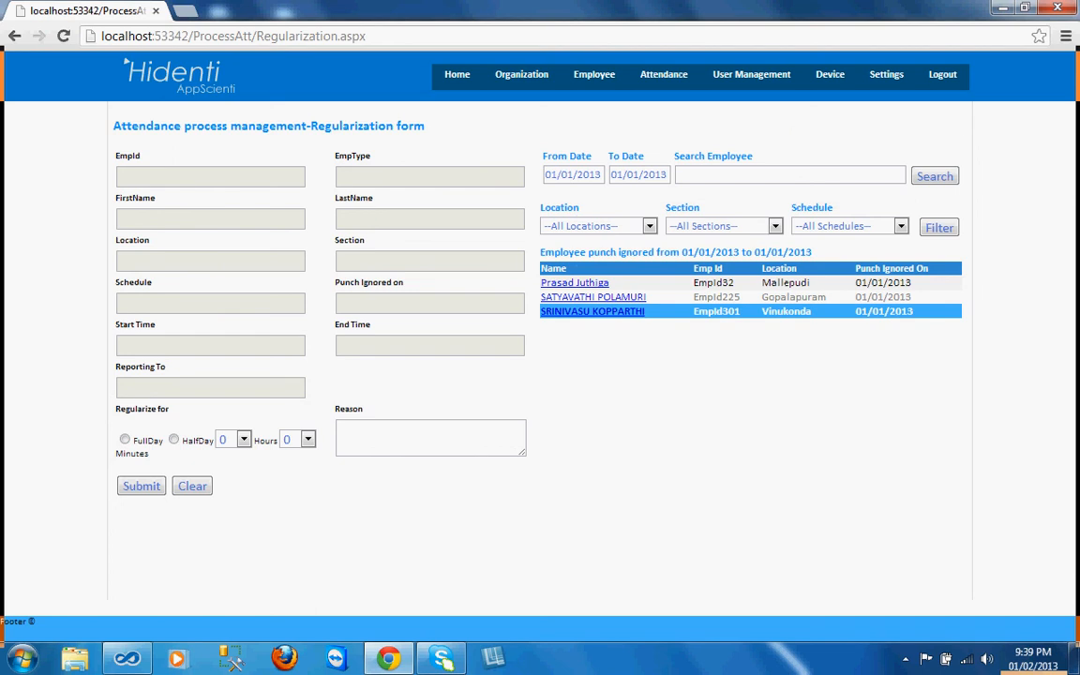
Review the Gopalapuram employee's log details, punch ignored chart and regularization history, then clear the form
left_click(593, 296)
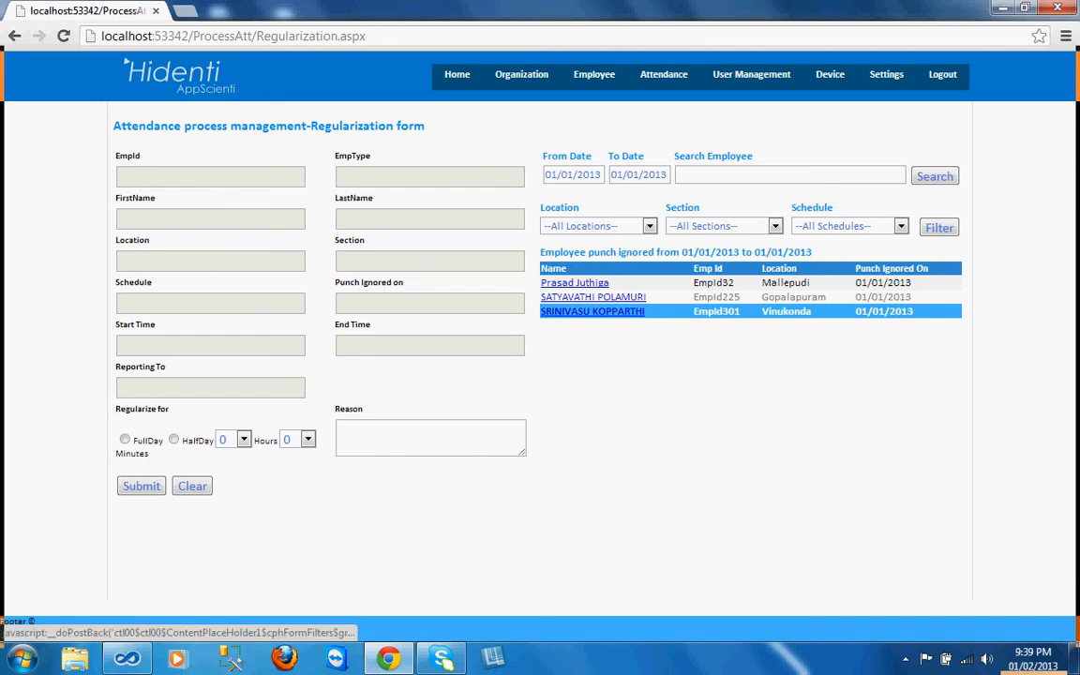
scroll(593, 296, "down", 1)
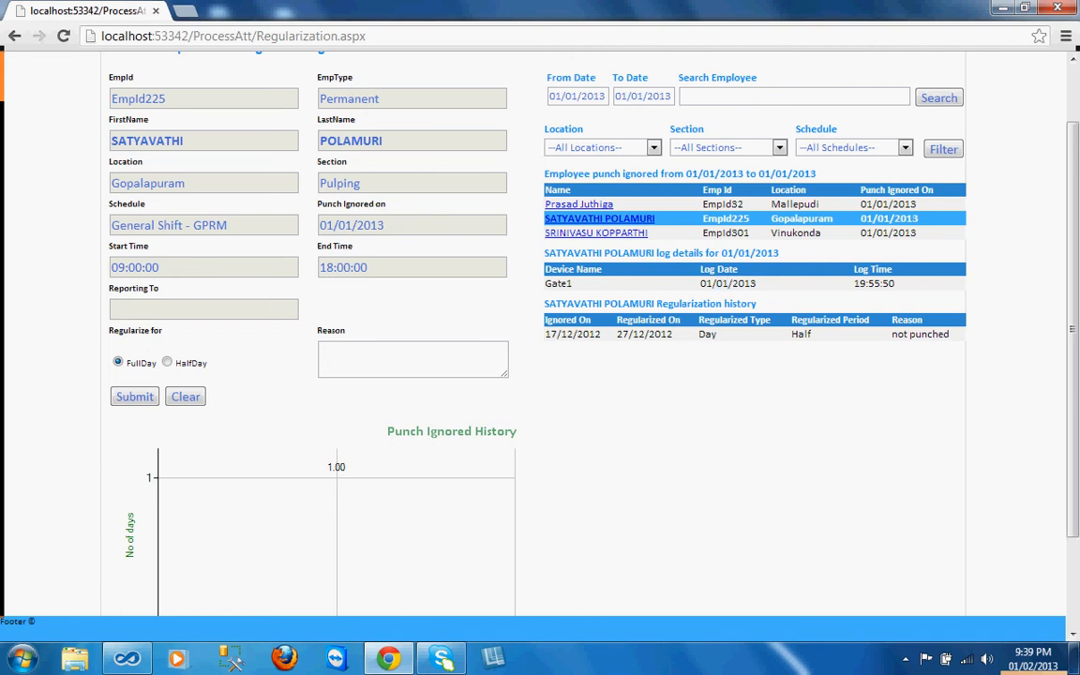
scroll(540, 338, "down", 1)
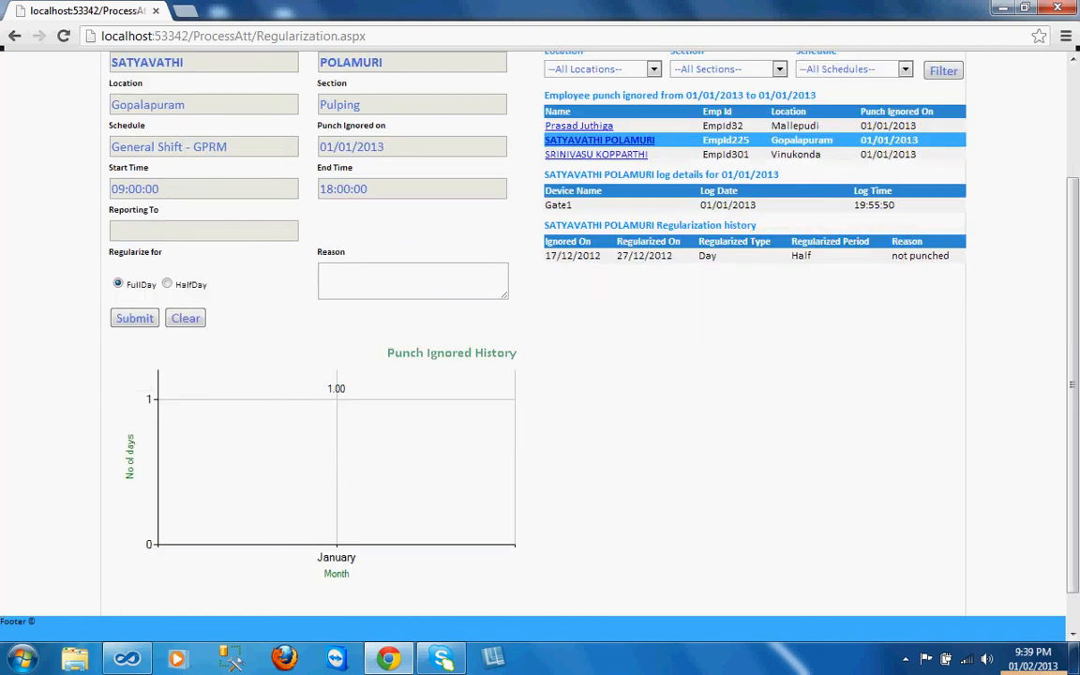
left_click_drag(546, 255, 949, 256)
left_click(939, 279)
scroll(540, 337, "up", 2)
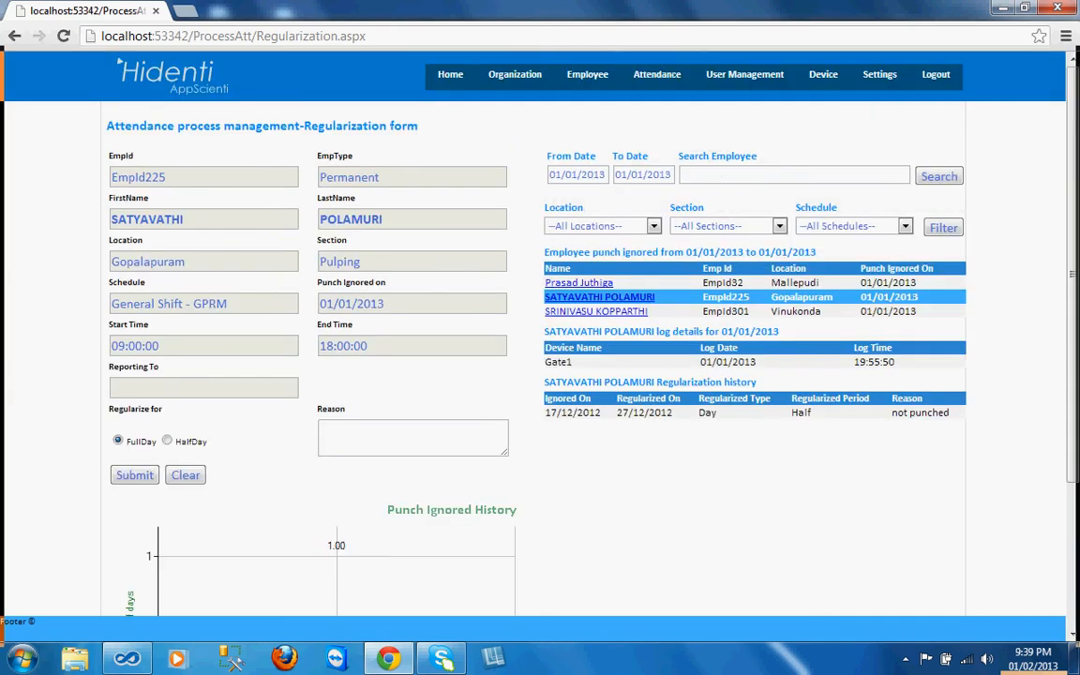
left_click(185, 475)
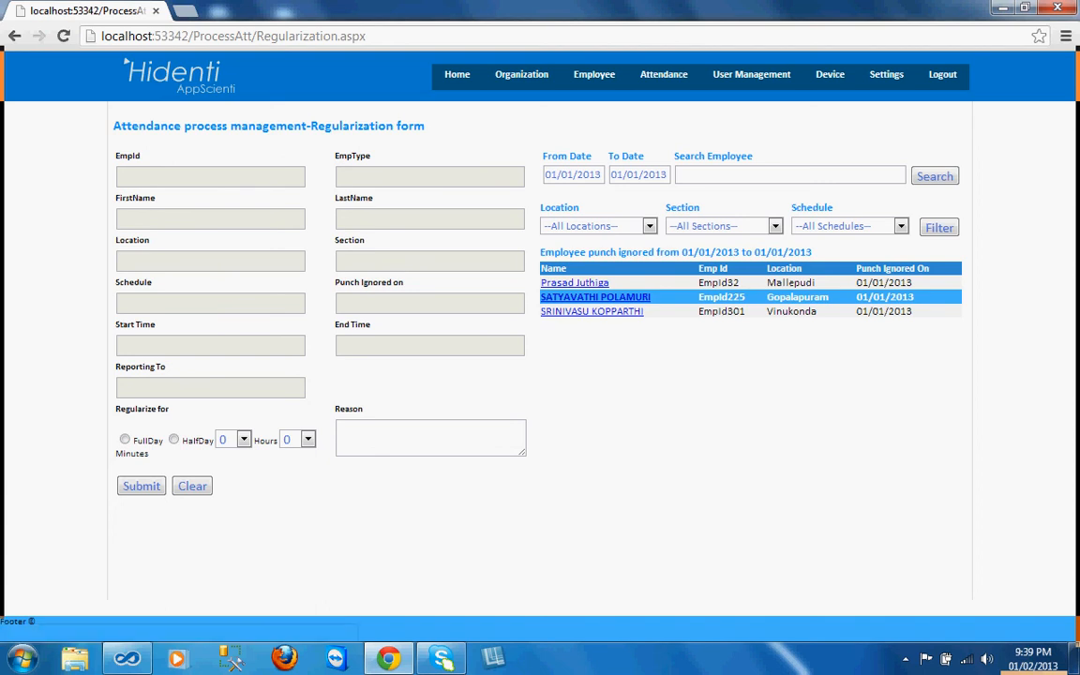
Open the Mallepudi employee's ignored-punch record and clear the form without submitting a regularization
left_click(575, 282)
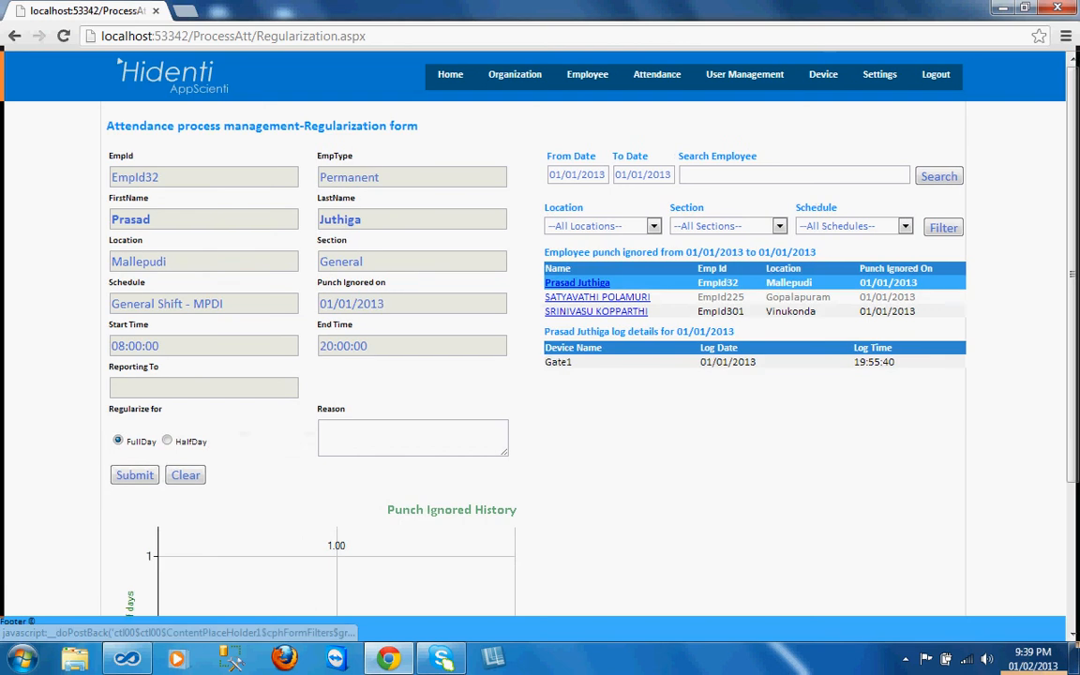
scroll(575, 283, "down", 1)
left_click(185, 395)
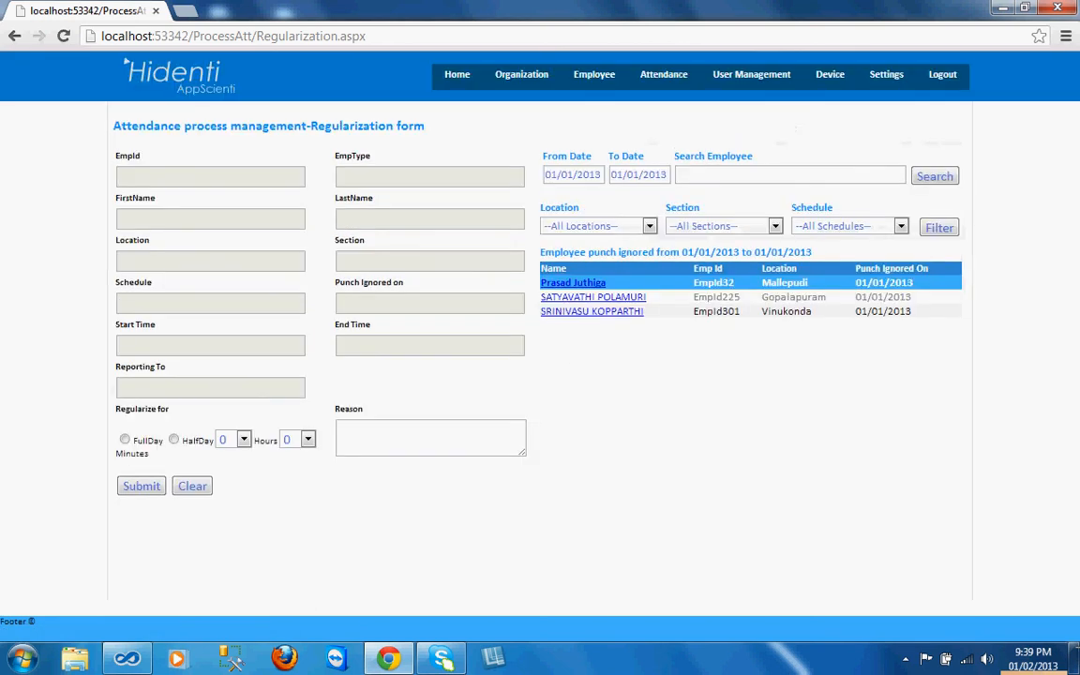